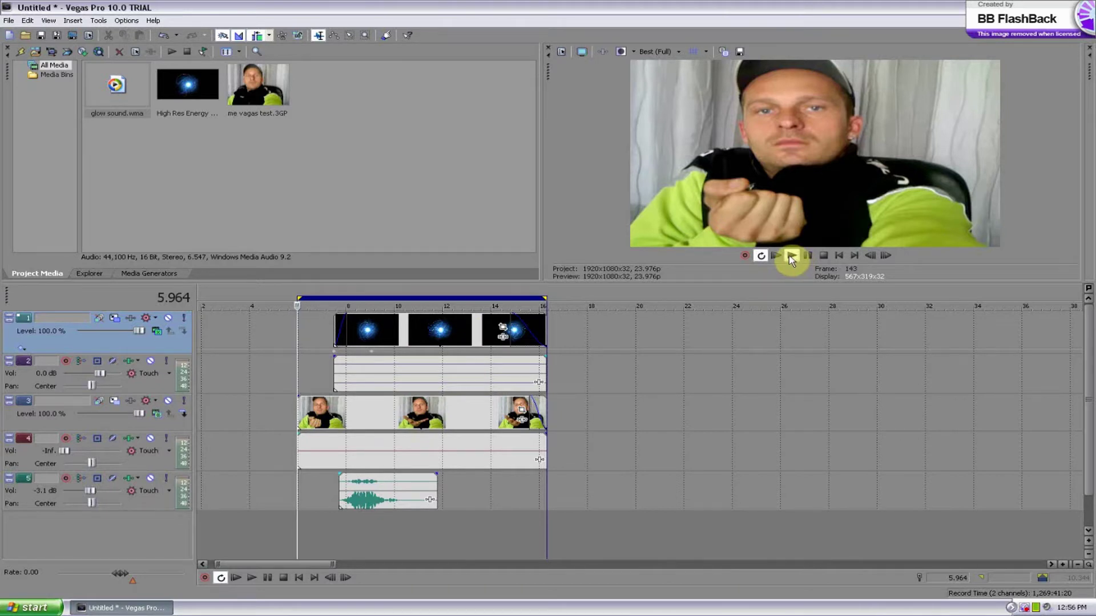
Step: Play back the finished energy-ball composite in the preview and pause it near the end
click(792, 256)
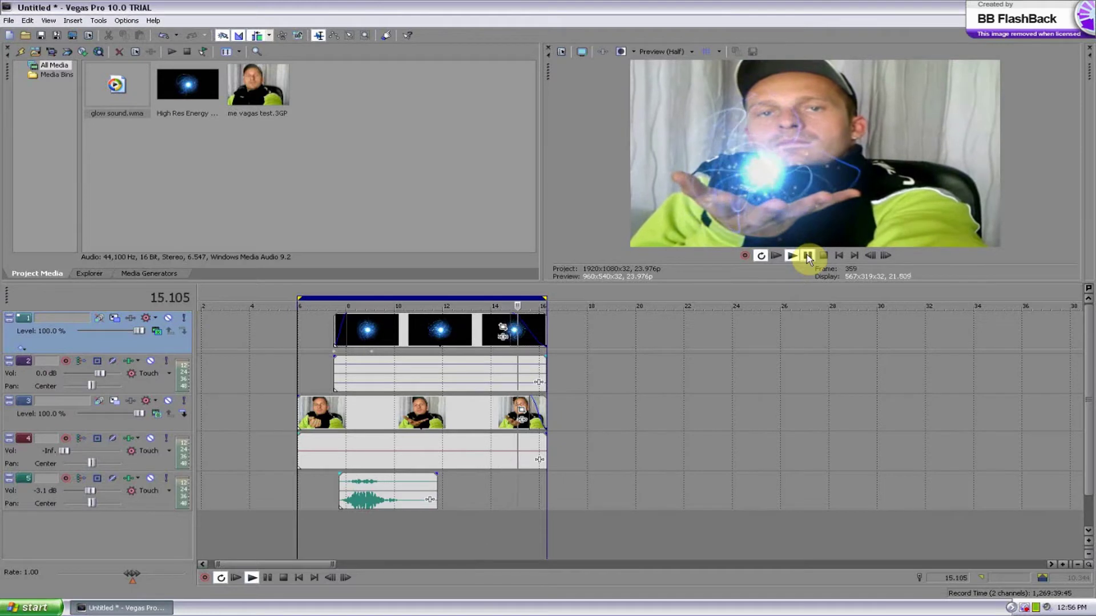
click(808, 257)
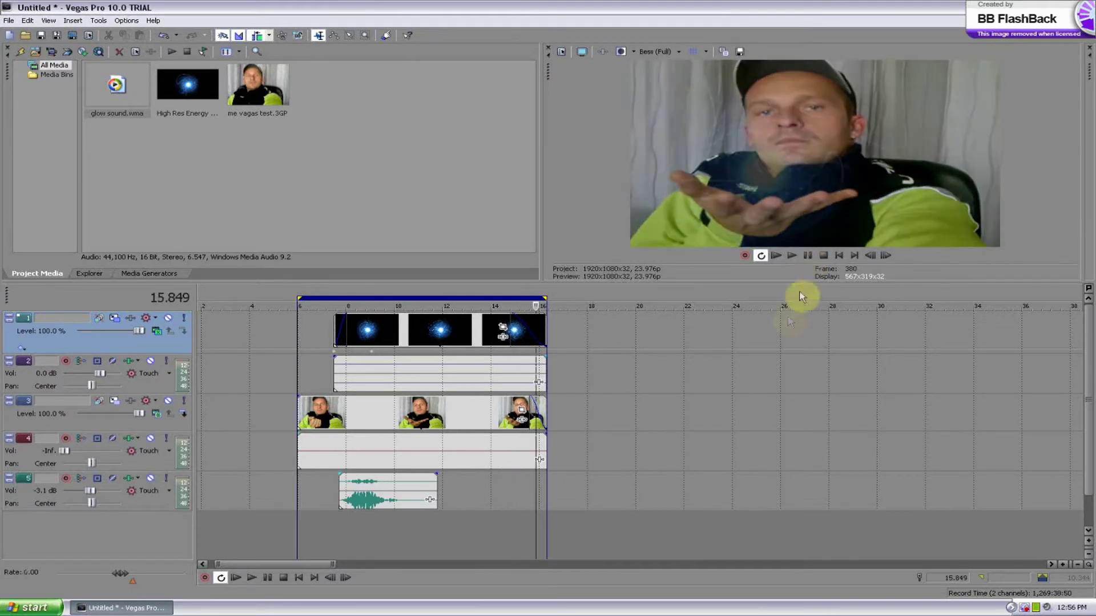
Step: Delete the glow sound track and clear the hand video and energy-effect events from the remaining tracks
right_click(465, 486)
click(500, 403)
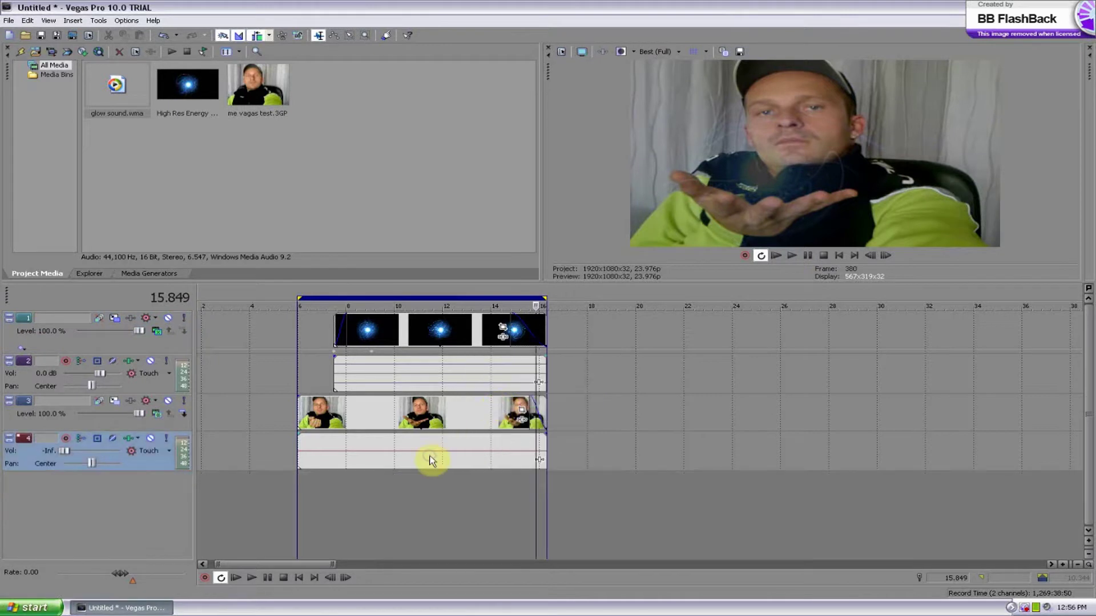
right_click(429, 457)
click(459, 310)
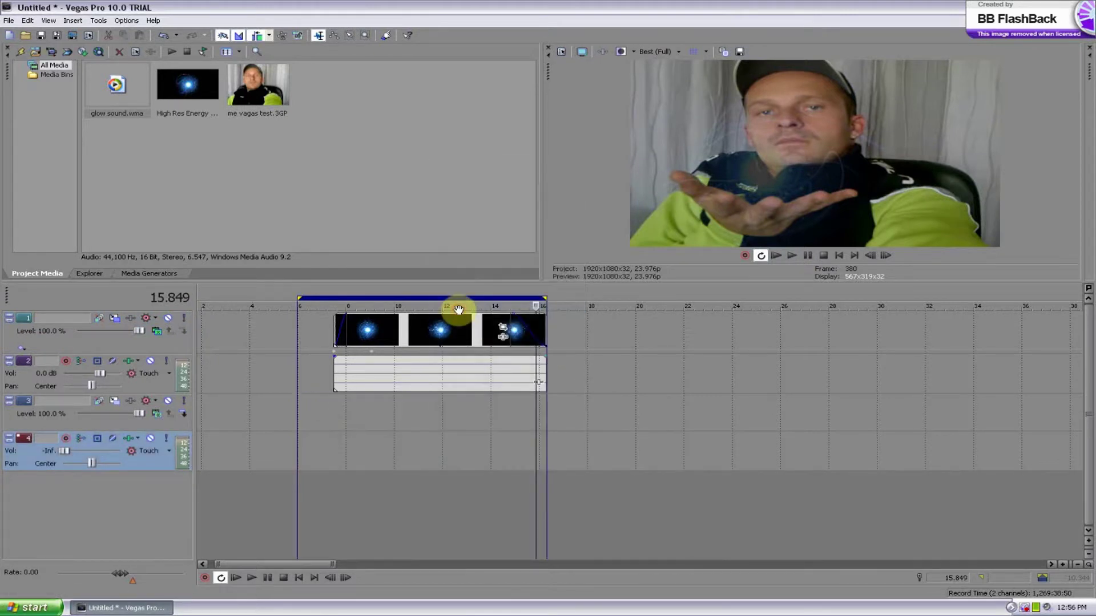
right_click(423, 374)
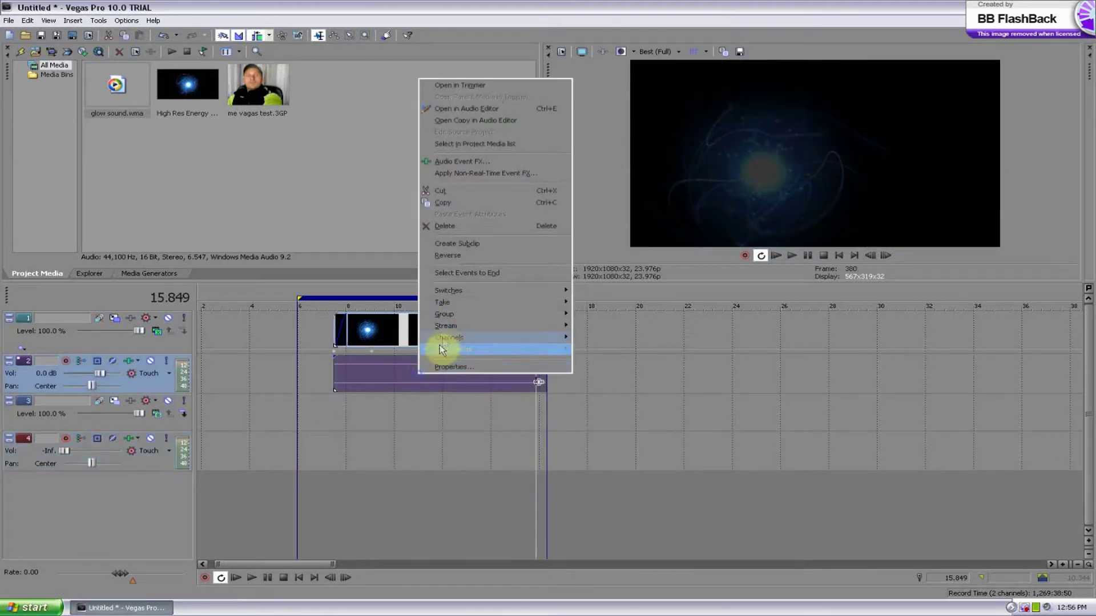
click(444, 226)
Step: Delete the four empty tracks so the timeline has none
click(375, 452)
right_click(375, 452)
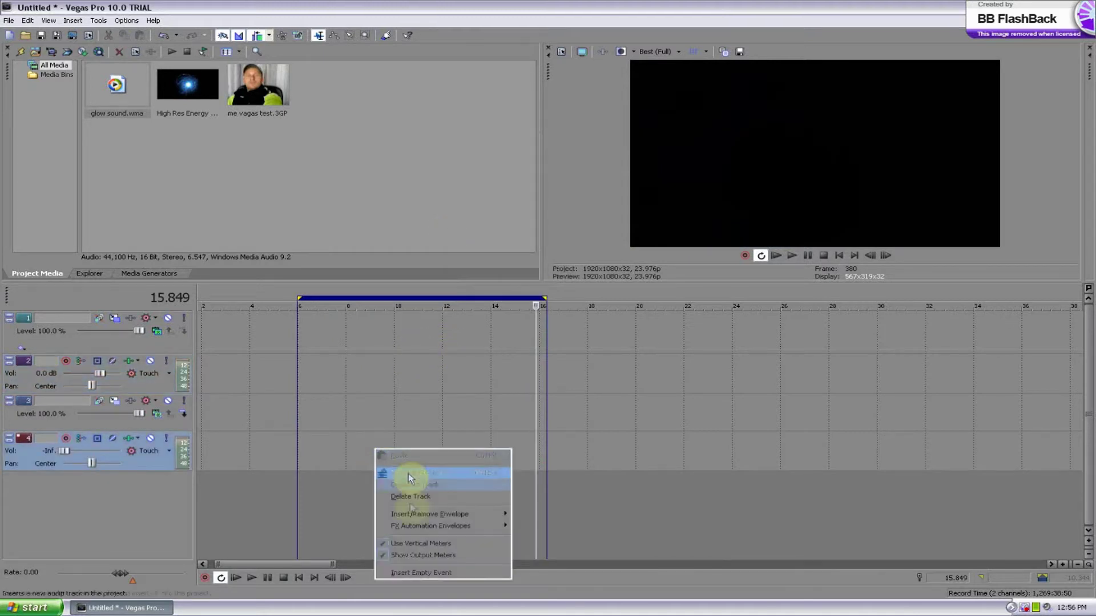
click(413, 499)
right_click(408, 417)
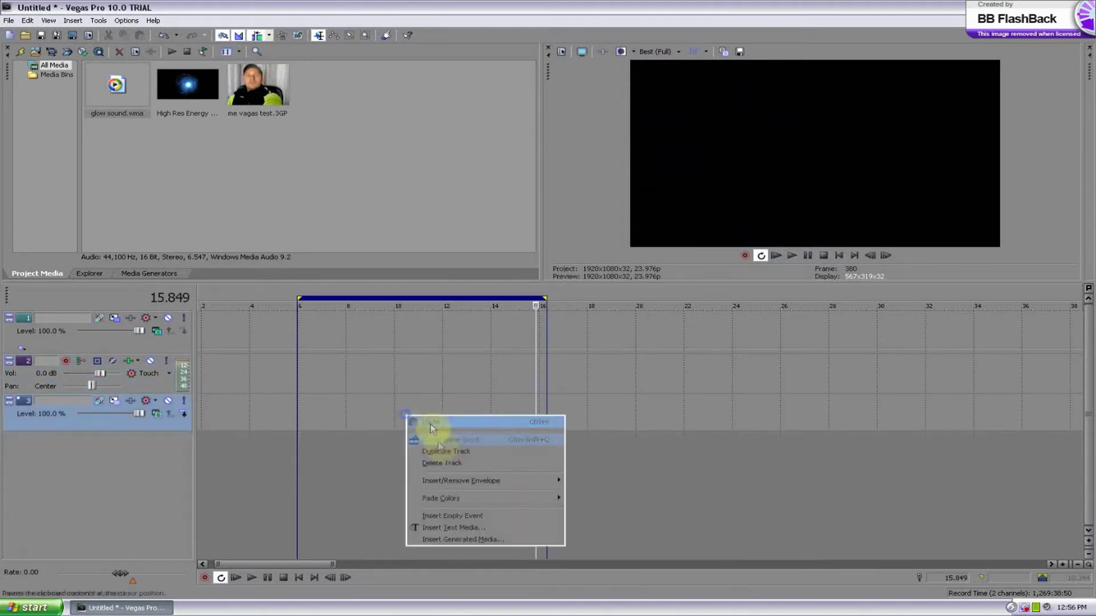
click(436, 462)
right_click(422, 375)
click(447, 423)
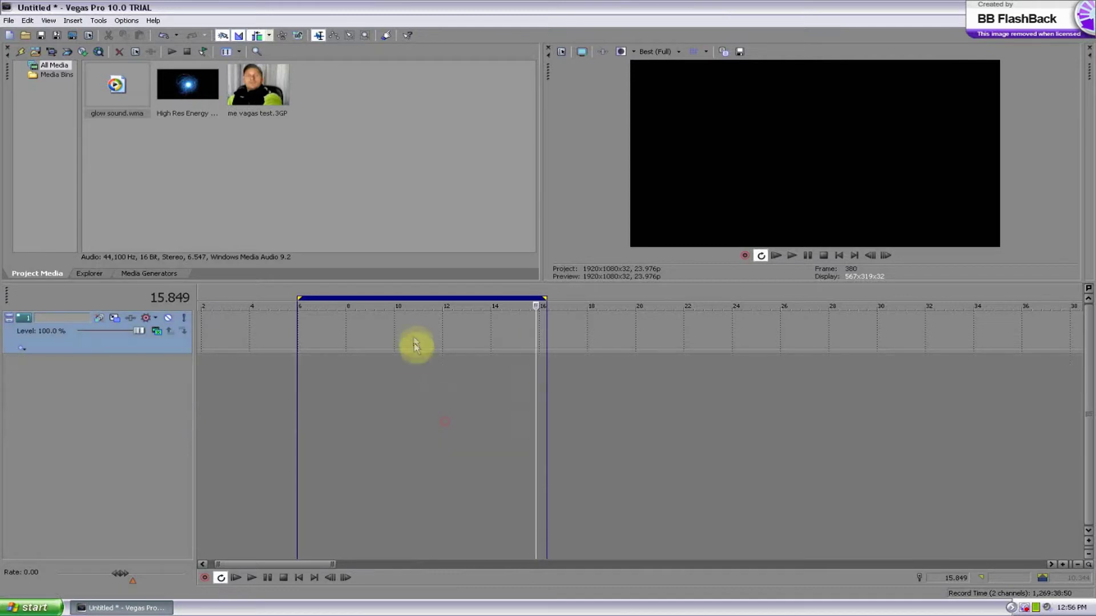
right_click(416, 342)
click(445, 385)
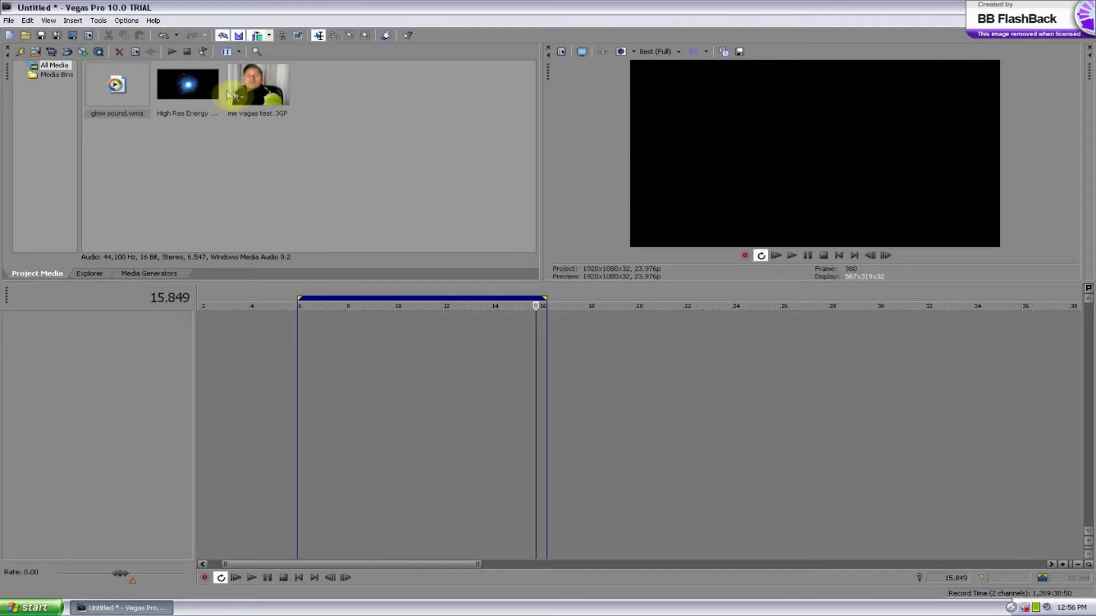
click(9, 24)
mouse_move(46, 137)
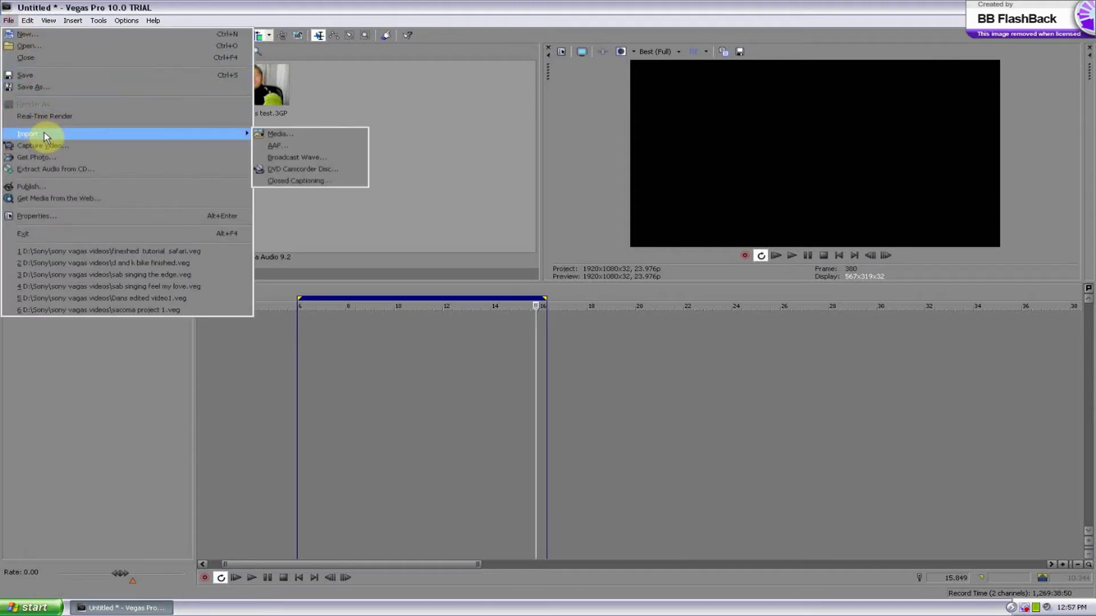
click(288, 137)
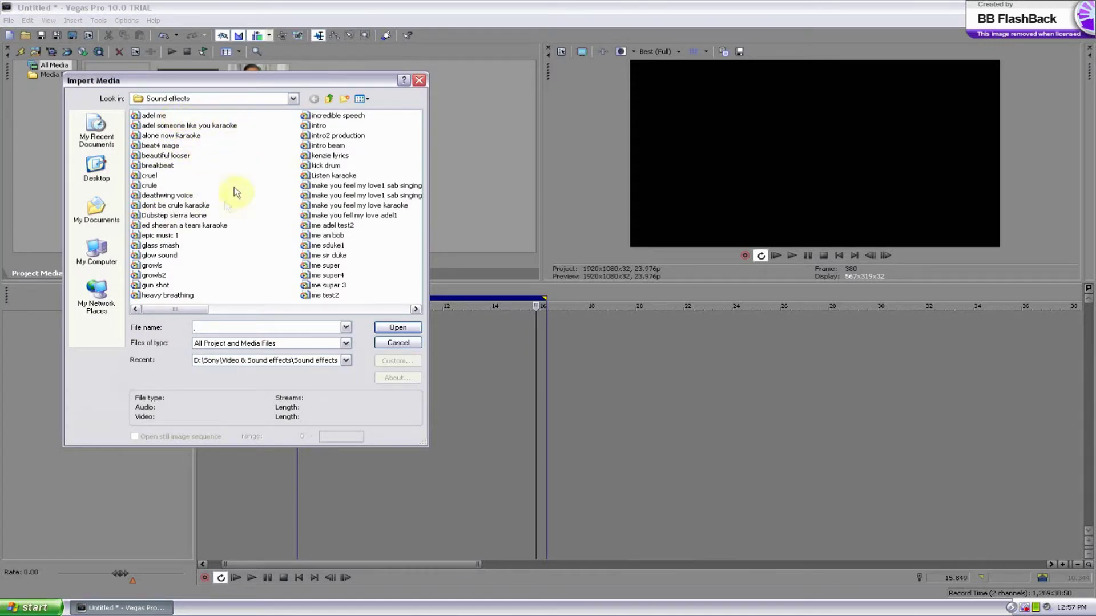
drag(186, 309, 295, 209)
click(292, 100)
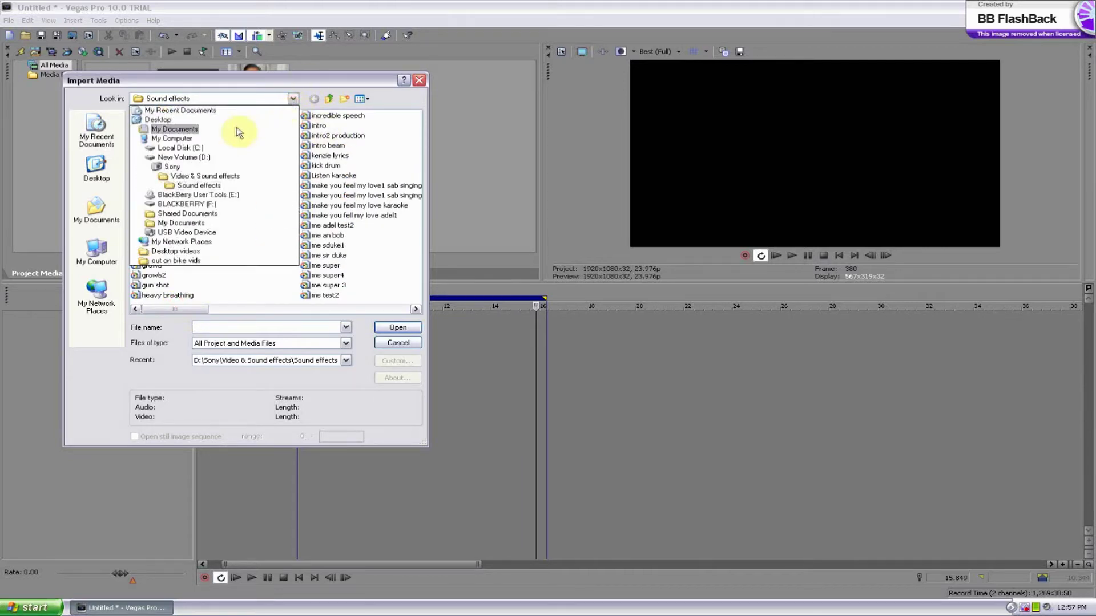
click(158, 120)
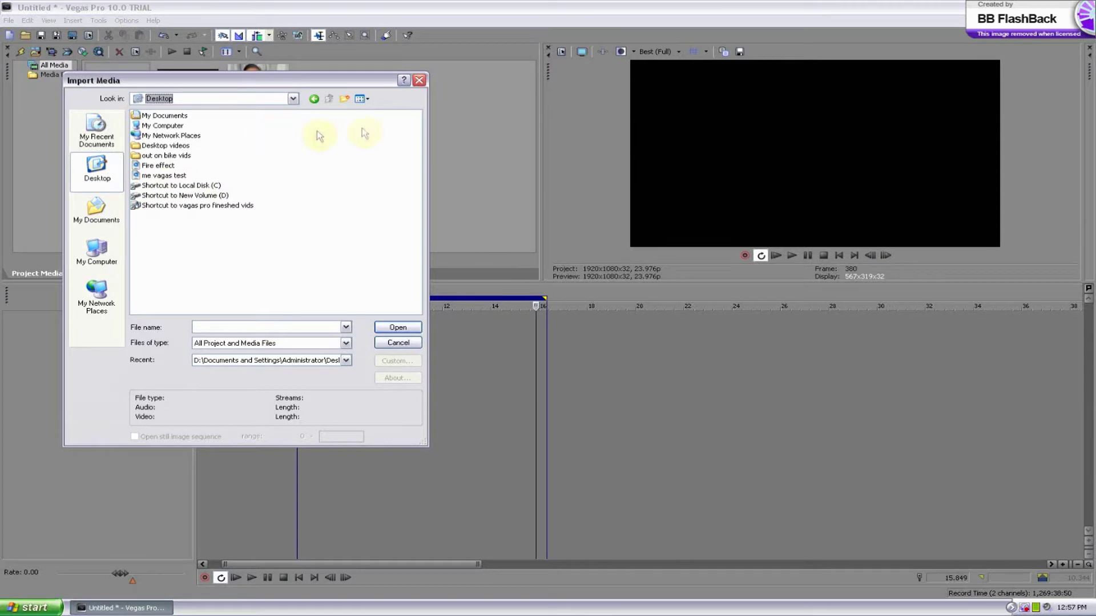
click(417, 83)
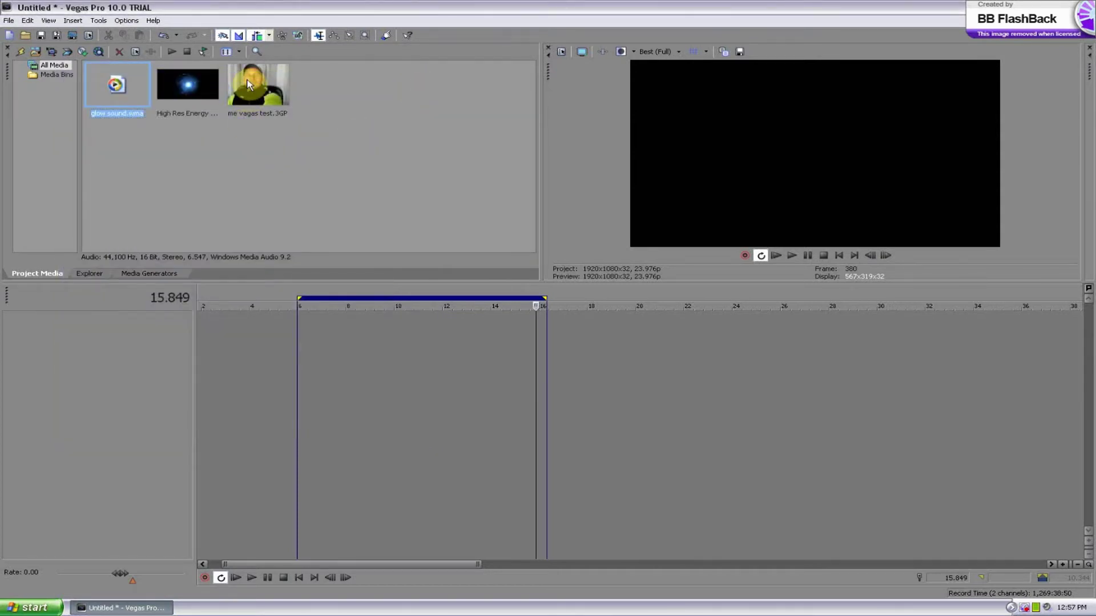
Step: Add me vagas test.3GP to the timeline at about 6 seconds and extend the loop region to the clip's end
drag(250, 85, 304, 323)
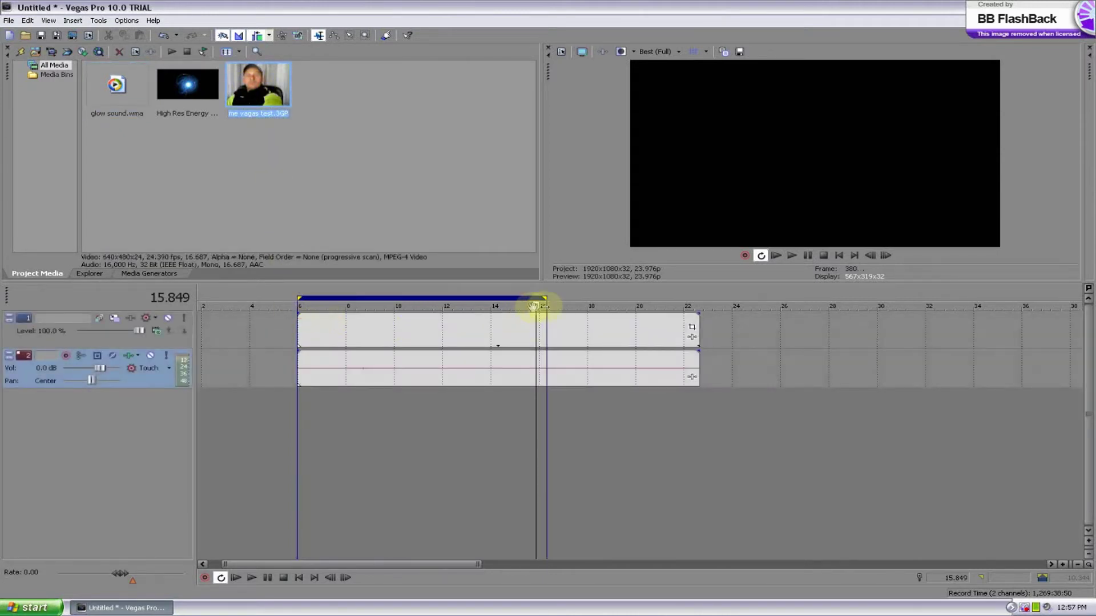
drag(546, 299, 698, 298)
Step: Split the me vagas test clip at 10.928 seconds, before the hand opens, and delete the part before the cut
click(354, 433)
click(390, 435)
click(413, 435)
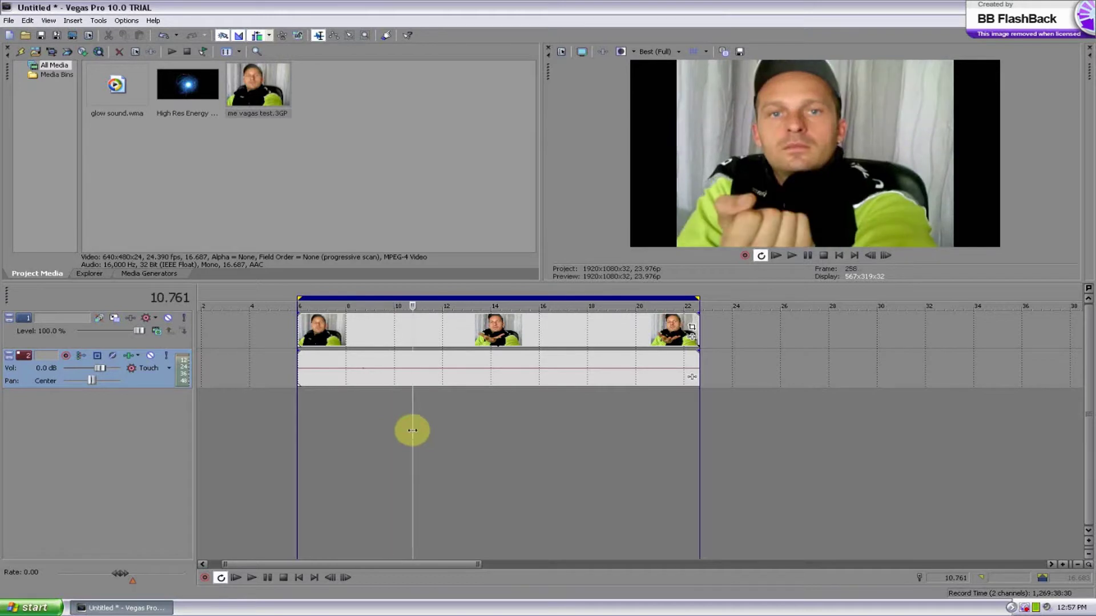
click(422, 430)
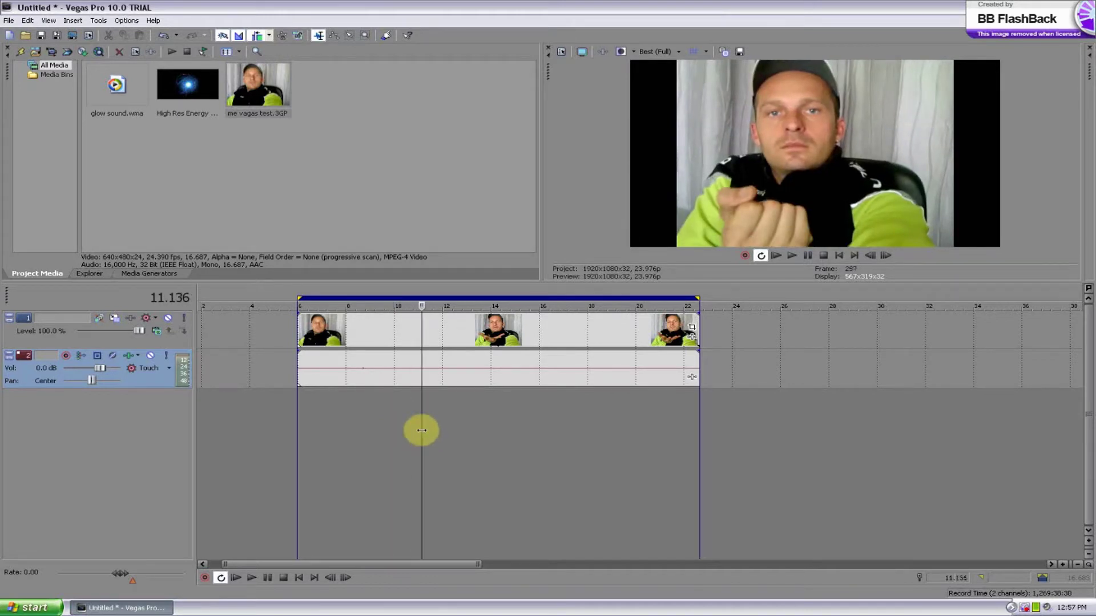
click(434, 430)
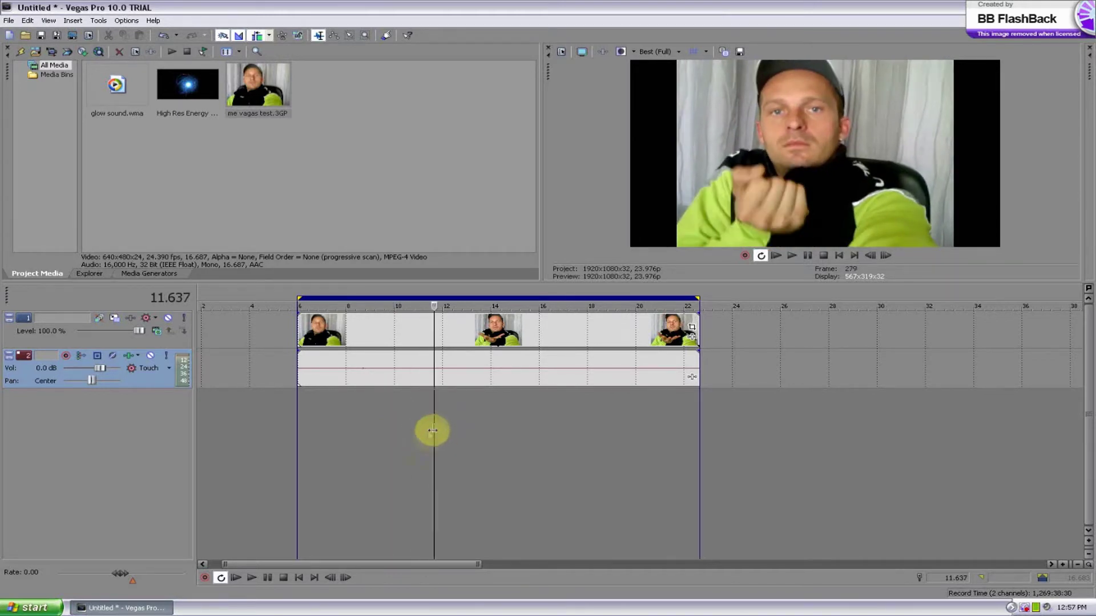
click(407, 431)
click(417, 430)
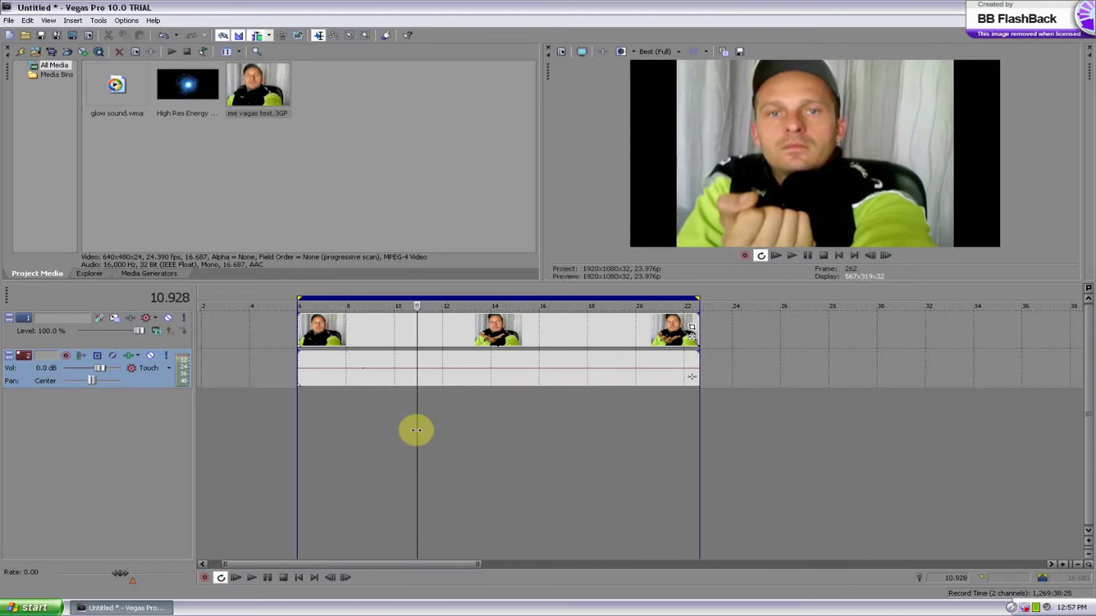
click(417, 337)
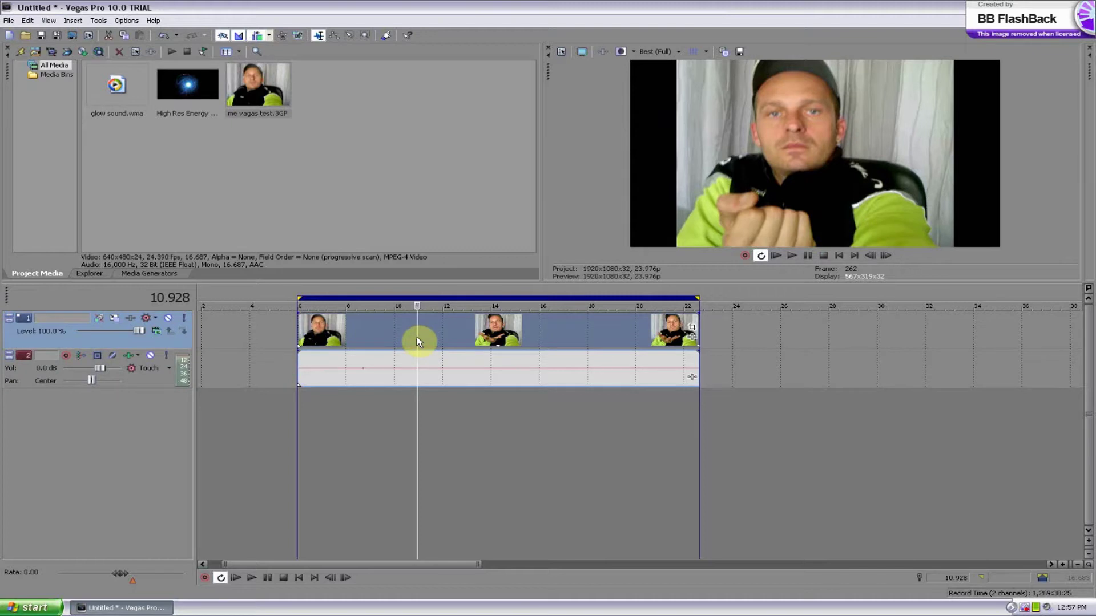
key(s)
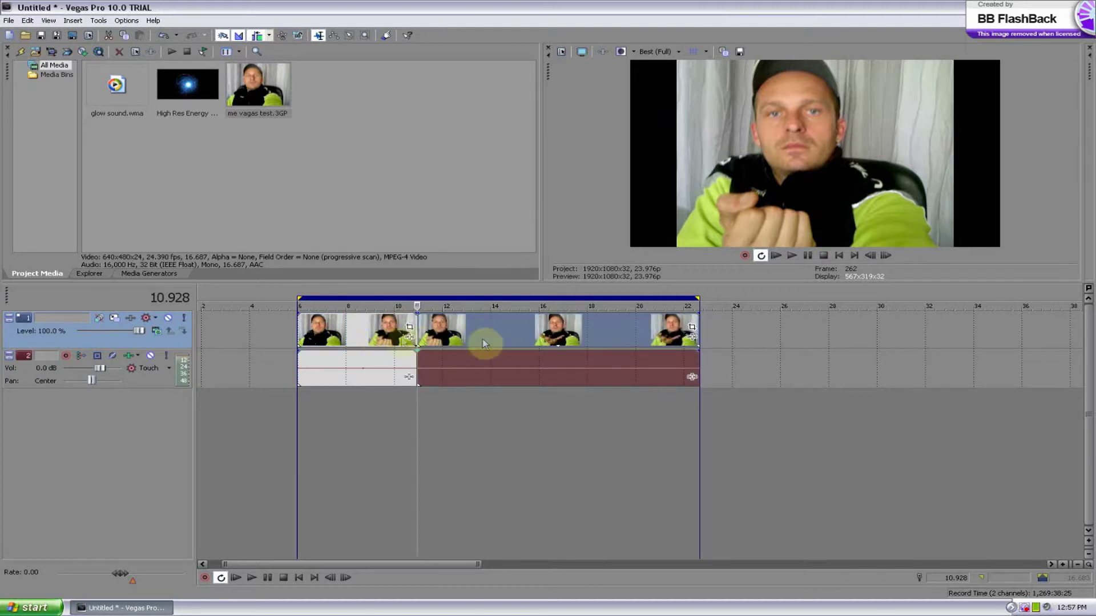
right_click(370, 341)
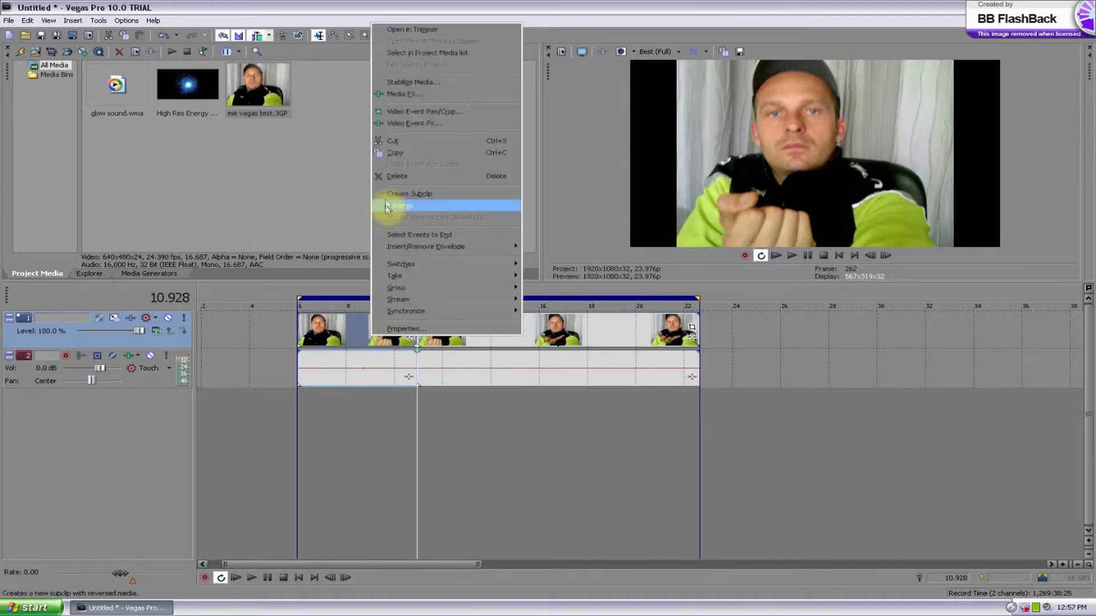
click(386, 176)
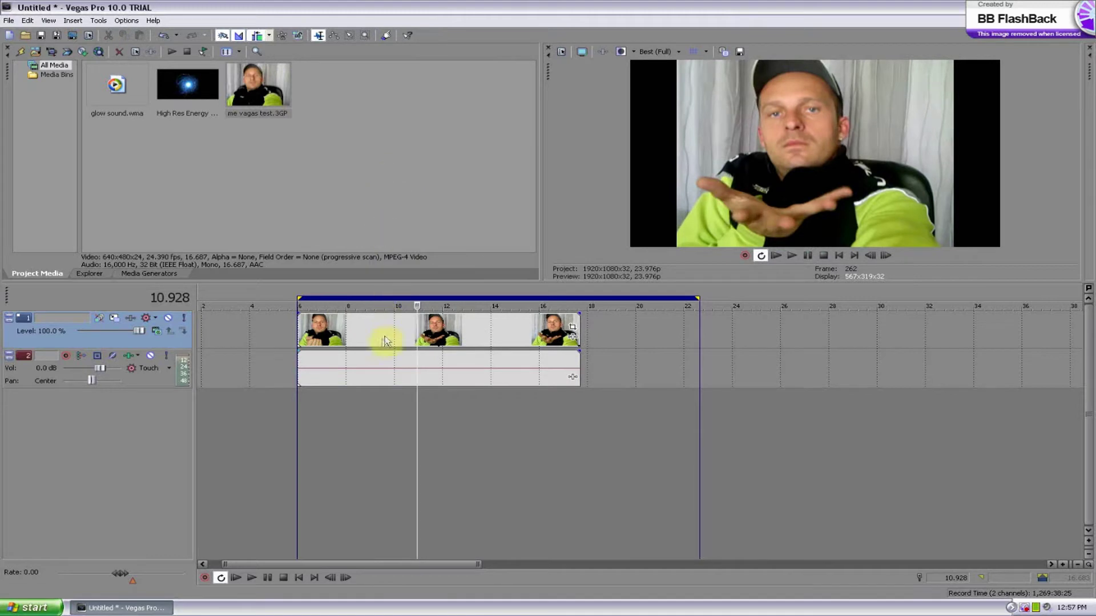
Step: Return the playhead to the clip's start and check the frame in full-screen preview
click(299, 400)
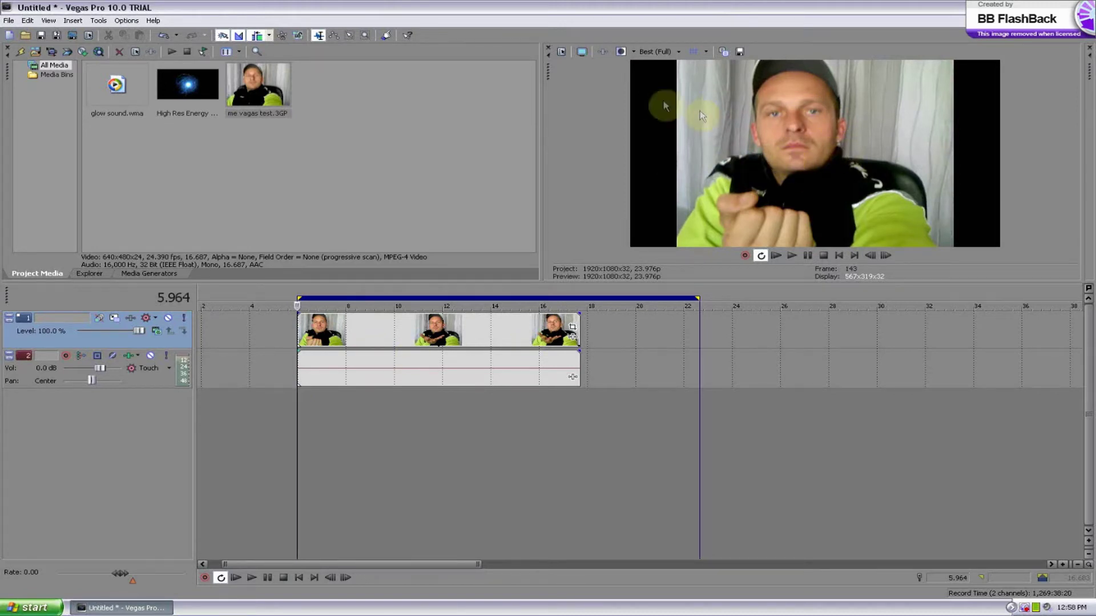
click(583, 53)
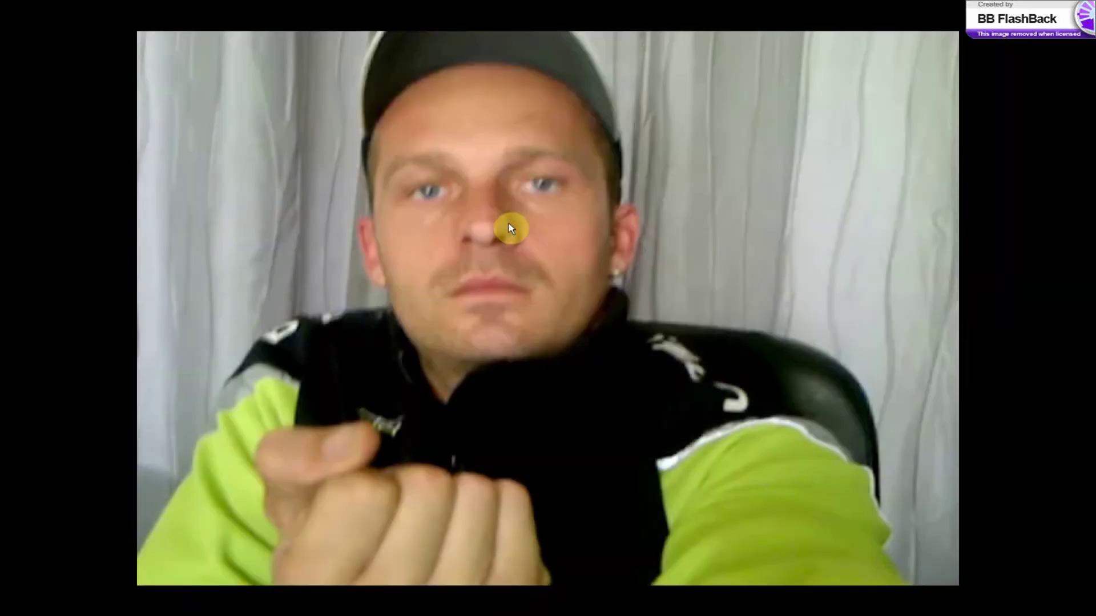
key(Escape)
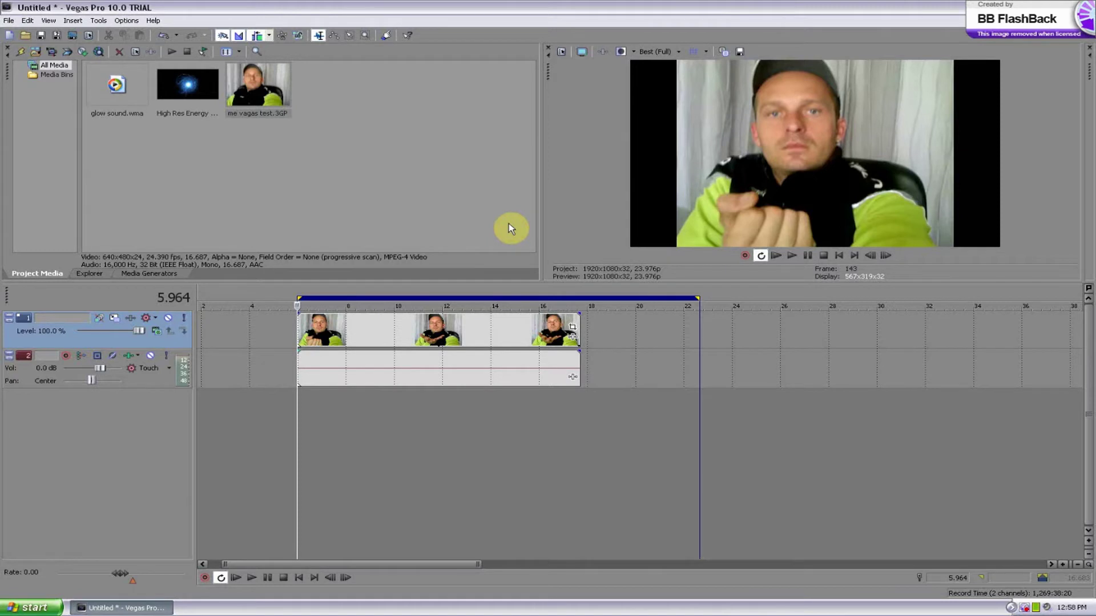
Step: Set Maintain aspect ratio to No in the clip's Event Pan/Crop and shorten the loop region to the clip's end
right_click(323, 334)
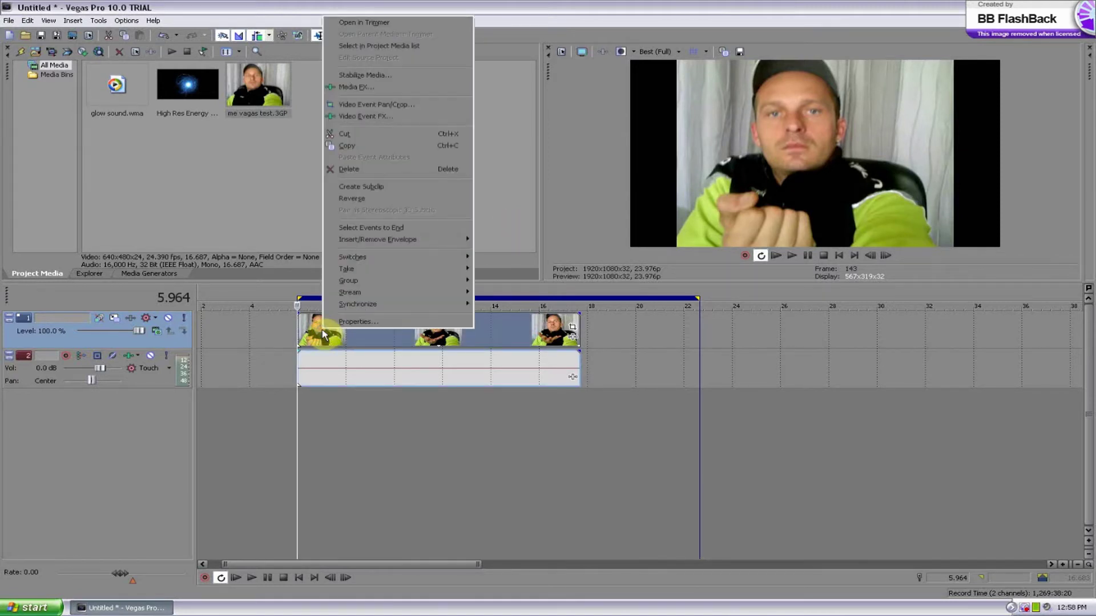
click(370, 105)
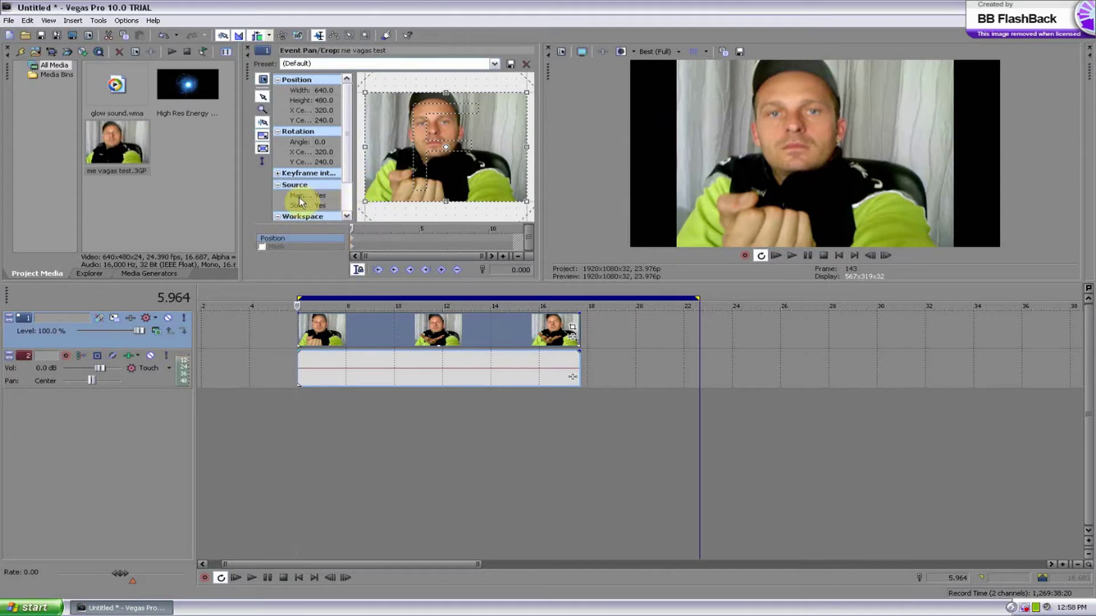
click(323, 197)
click(336, 196)
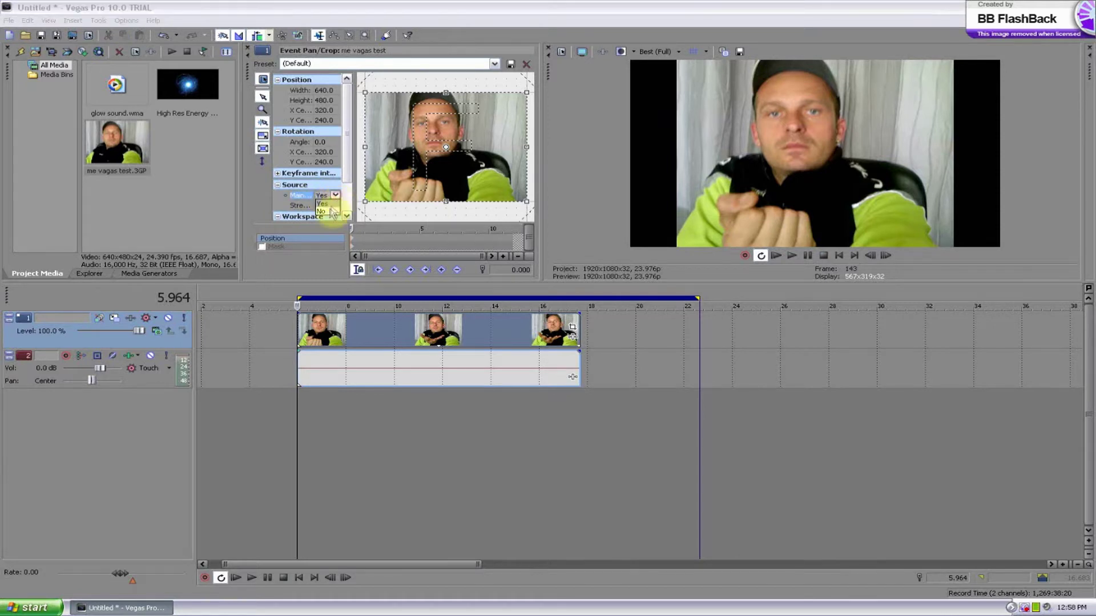
click(322, 211)
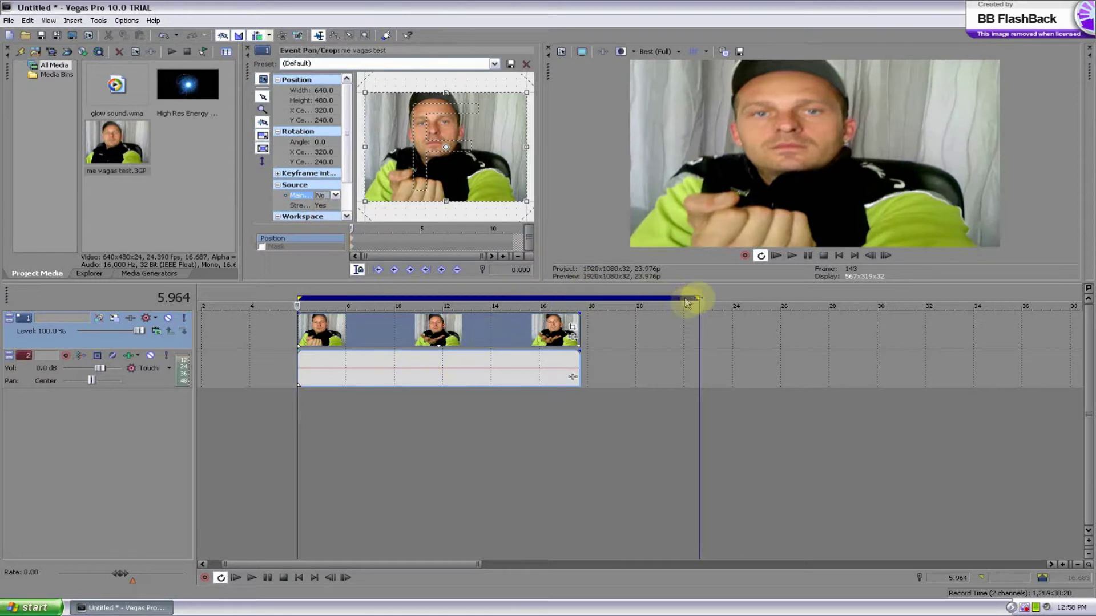
drag(697, 298, 608, 298)
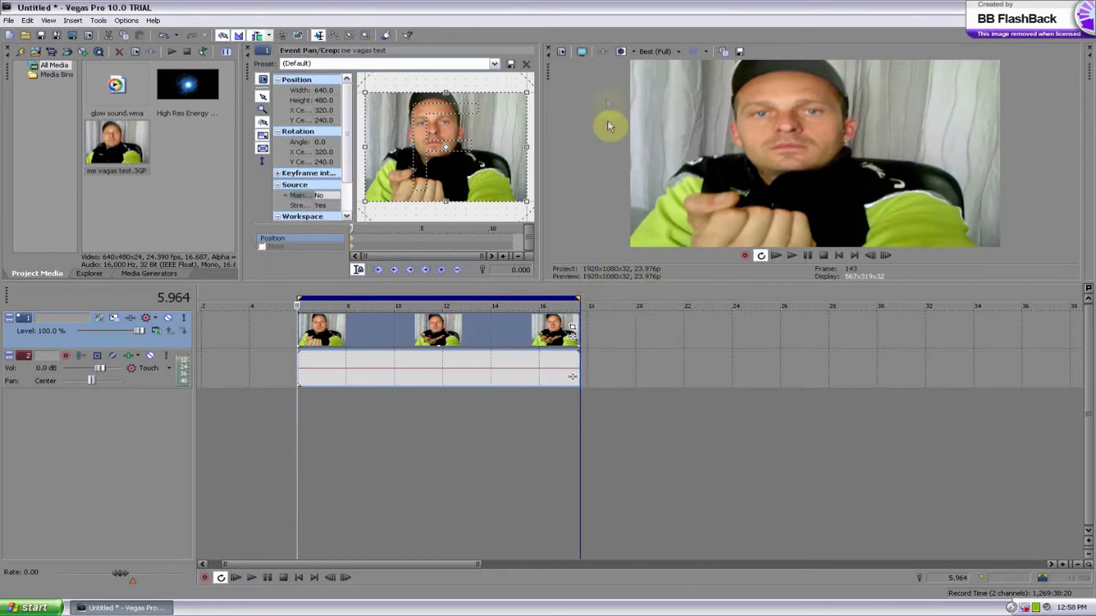
Step: Check the stretched clip in full-screen preview
click(581, 52)
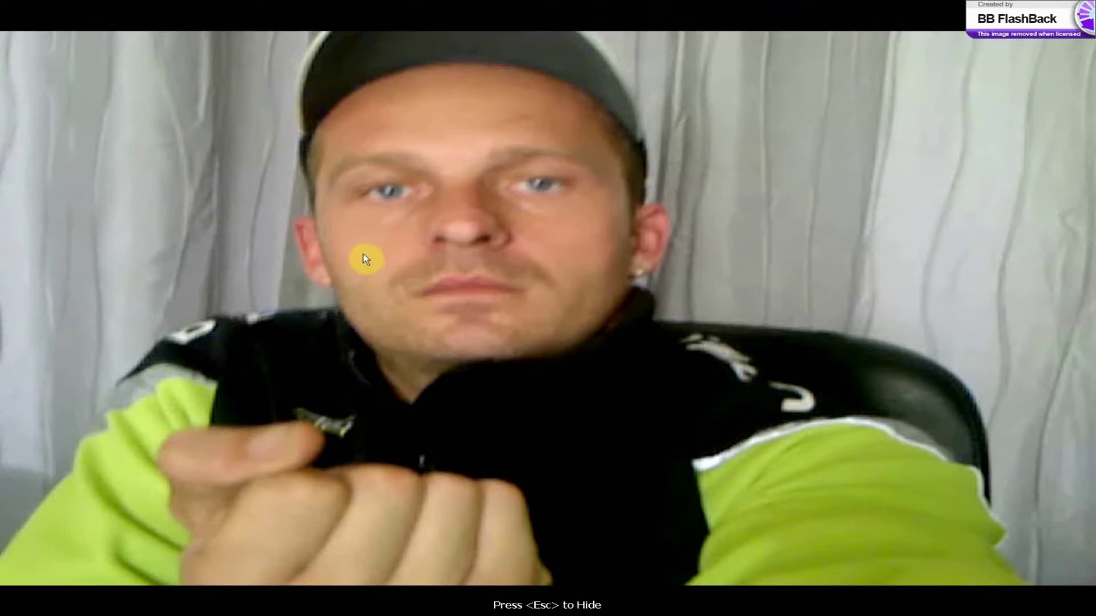
key(Escape)
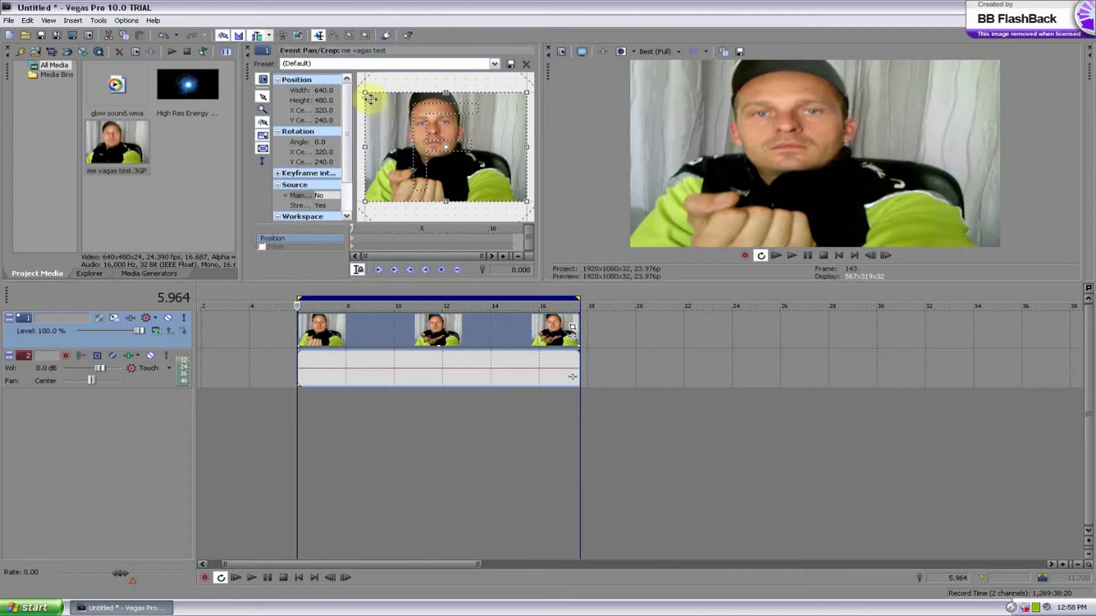
Step: Try shrinking the clip's crop frame to 560 by 420, and restore it to 640 by 480
drag(365, 92, 375, 97)
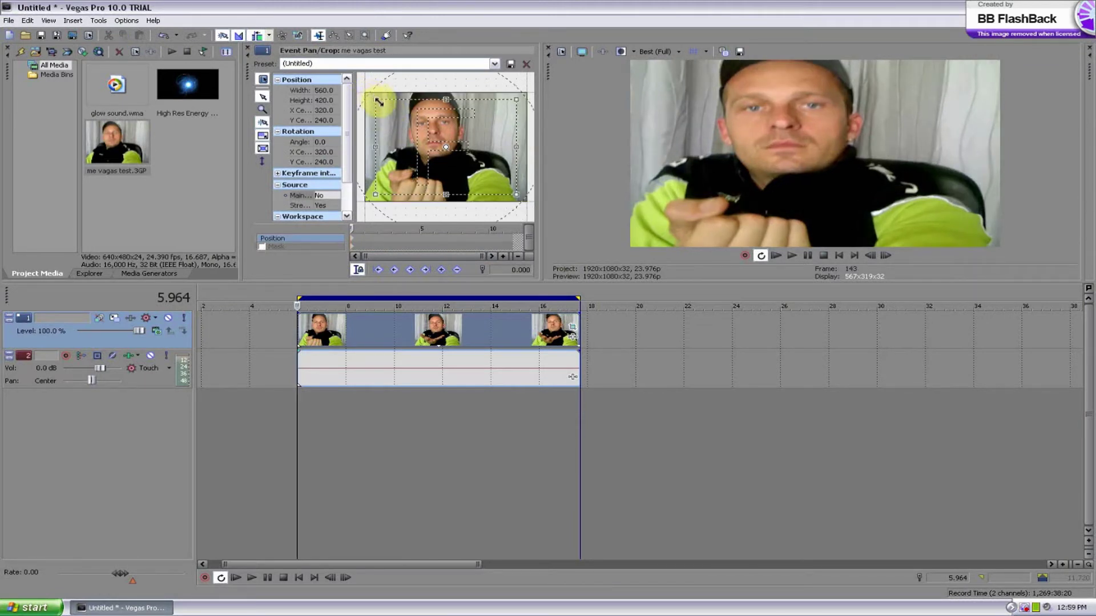
mouse_move(378, 100)
mouse_down()
mouse_move(351, 81)
mouse_move(364, 91)
mouse_up()
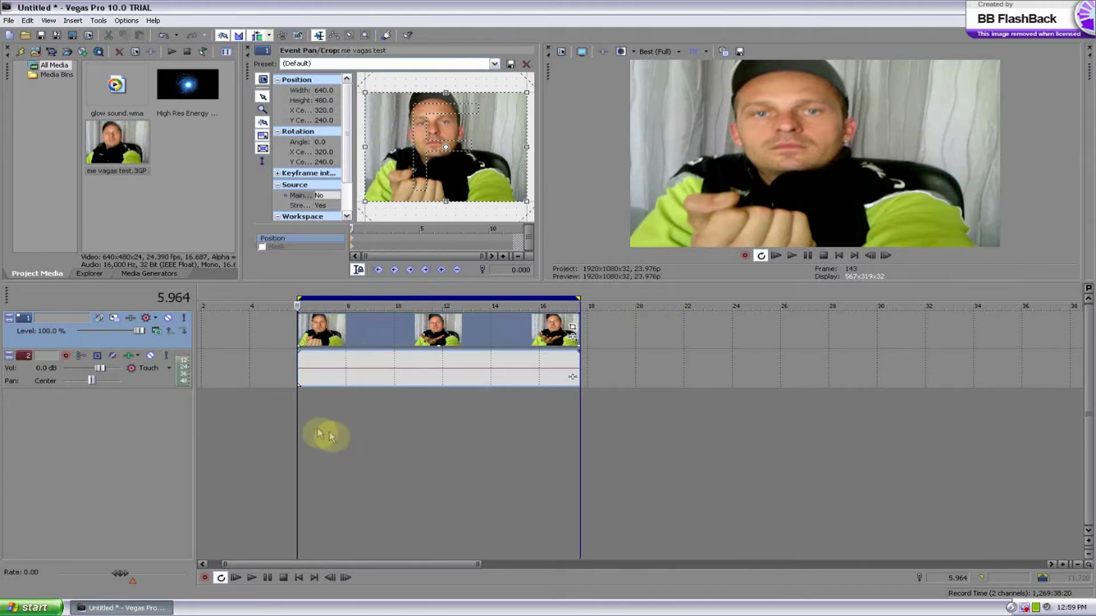
Step: Play the stretched hand video from its start and pause after the hands open
click(300, 408)
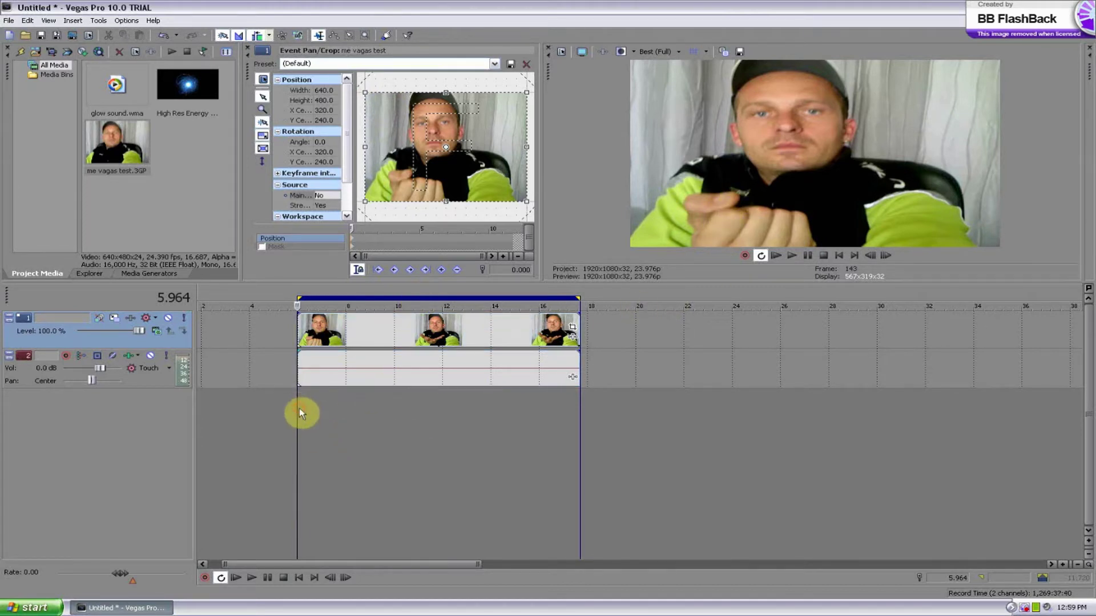
click(792, 256)
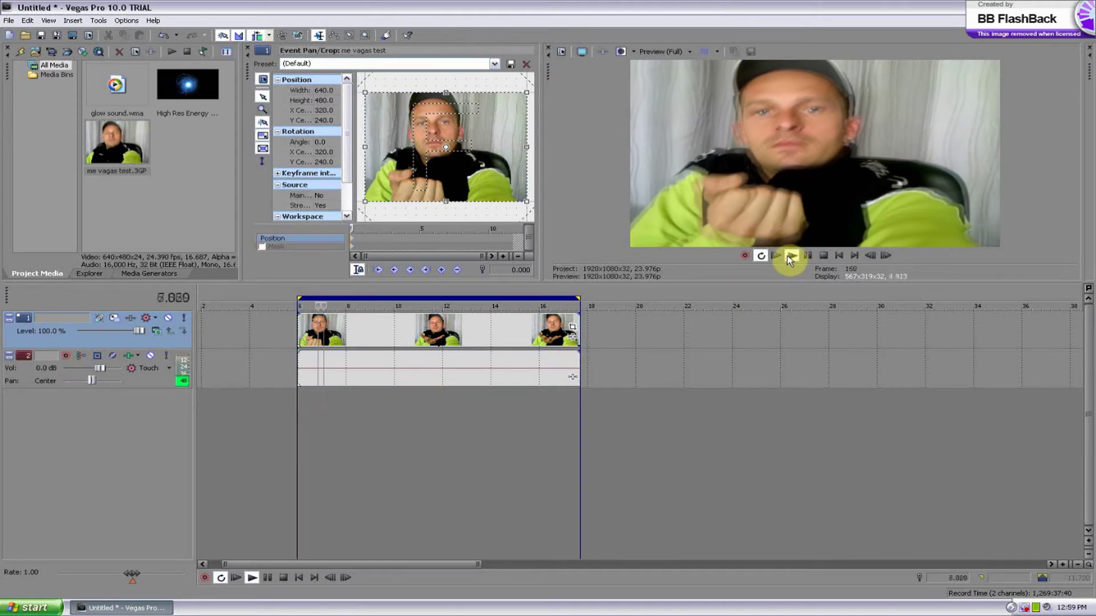
click(810, 255)
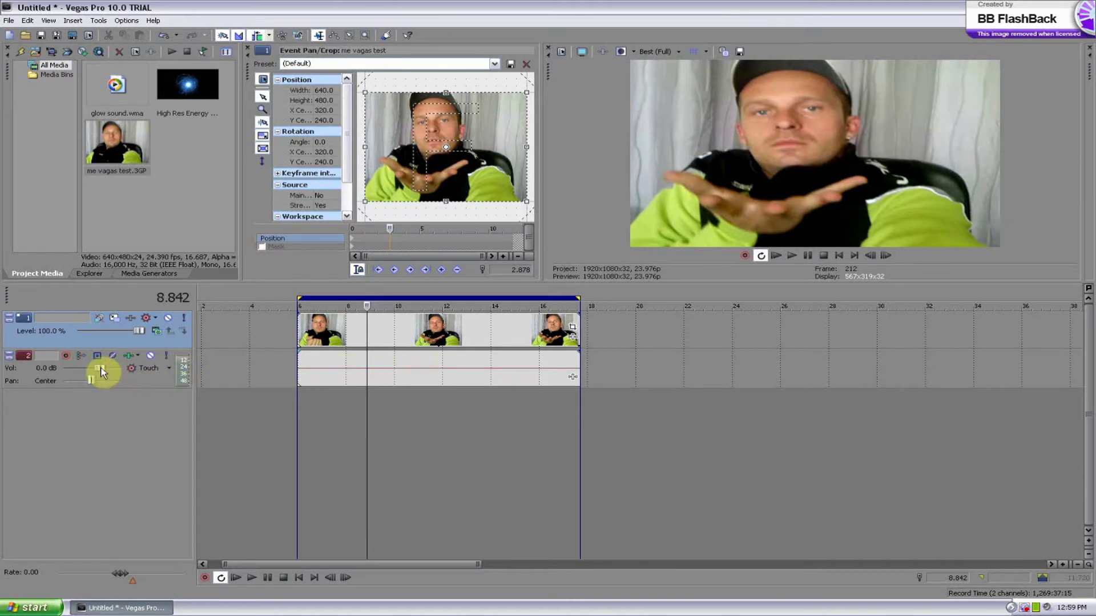
Step: Mute the hand video's audio track by lowering its volume to -Inf, and play the clip to check it
drag(92, 372, 69, 371)
mouse_move(64, 371)
mouse_down()
mouse_move(88, 372)
mouse_move(64, 371)
mouse_up()
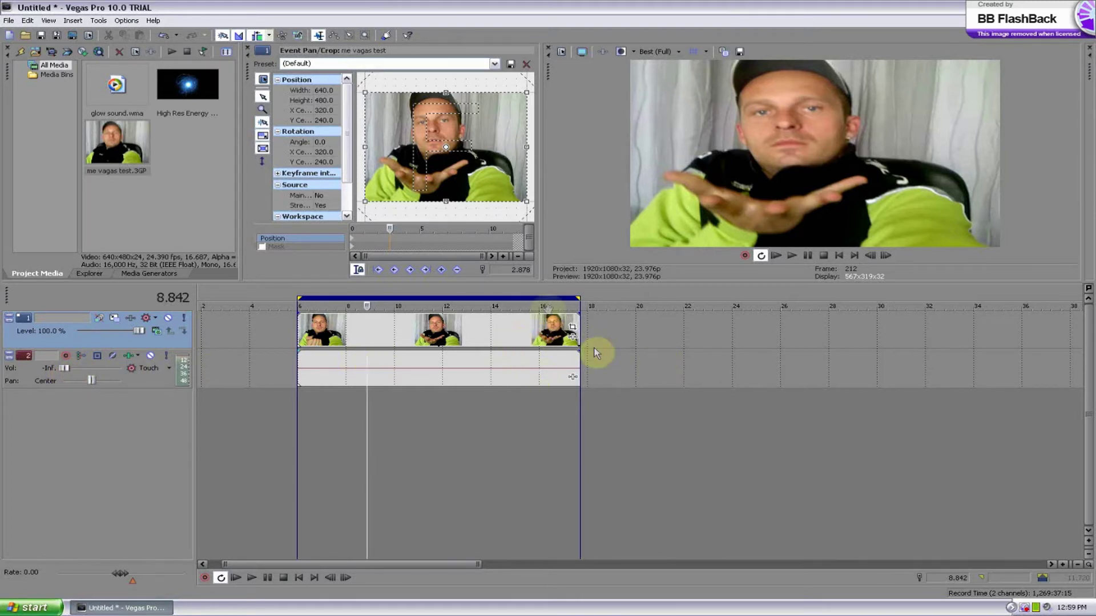
click(791, 257)
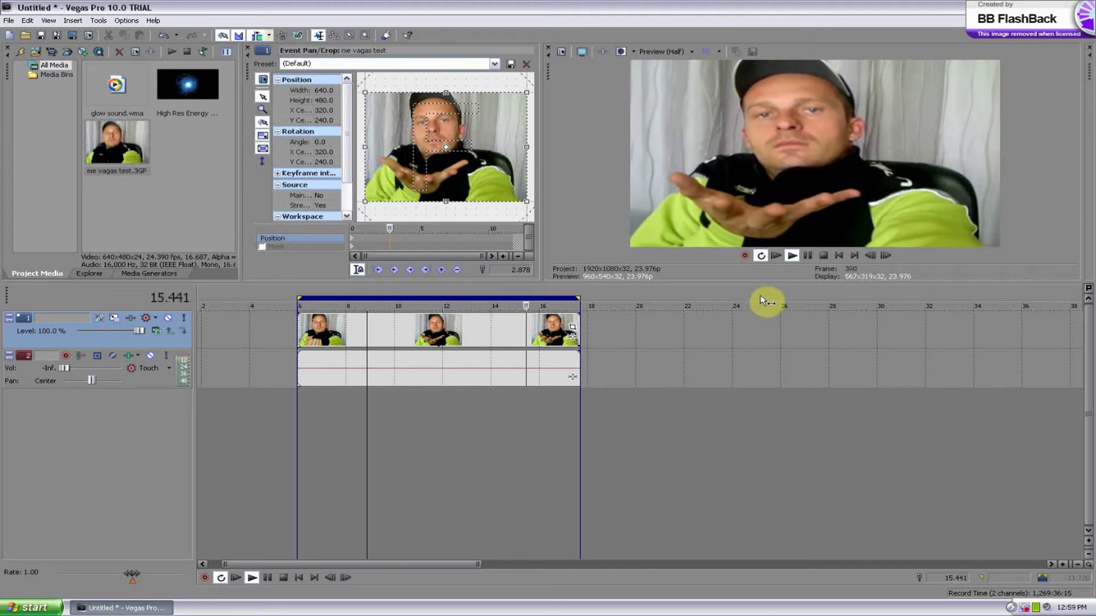
click(810, 257)
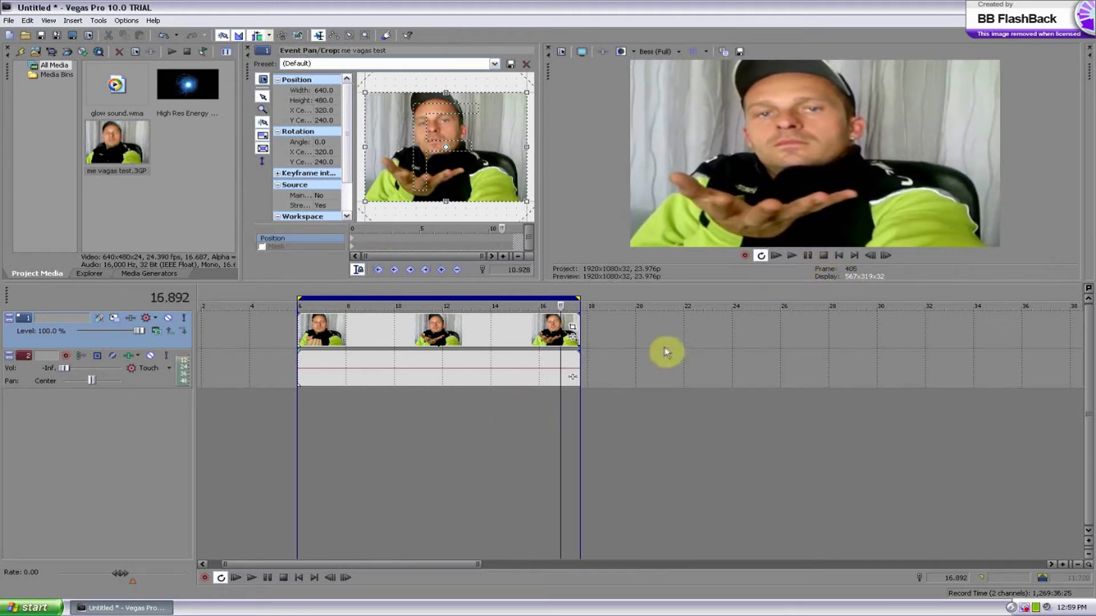
Step: Insert a video track above the hand video and place the High Res Energy Ball clip on it at 6.924 s
right_click(422, 415)
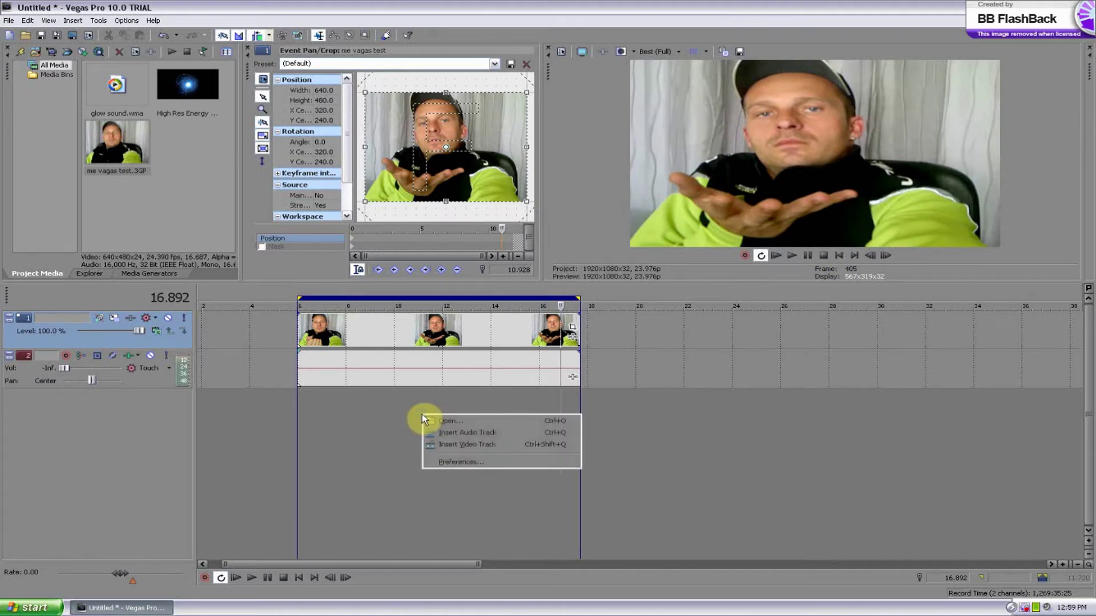
click(482, 445)
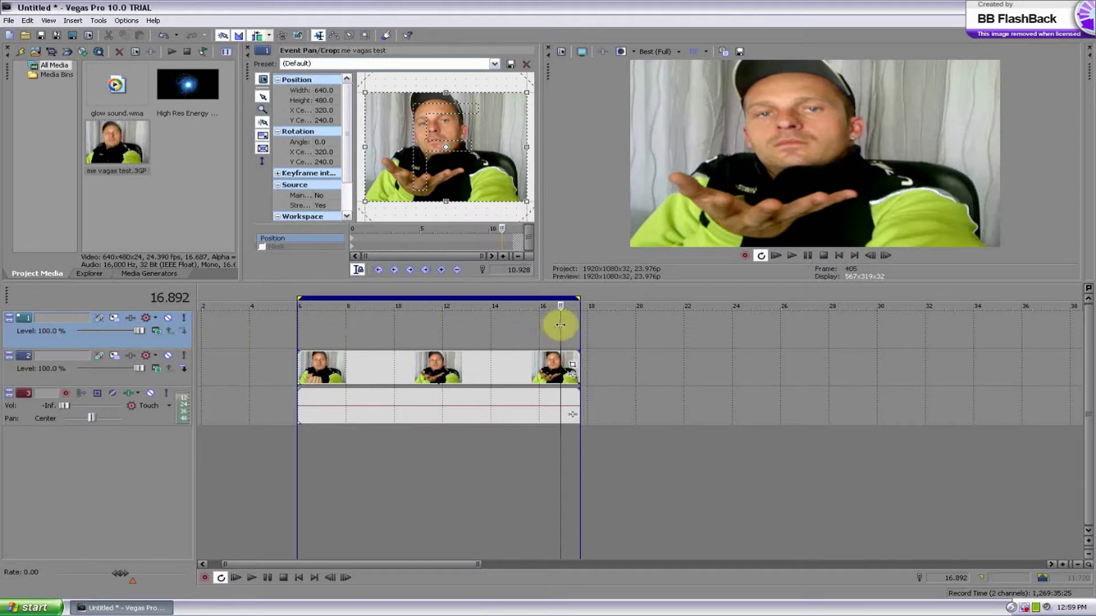
click(320, 478)
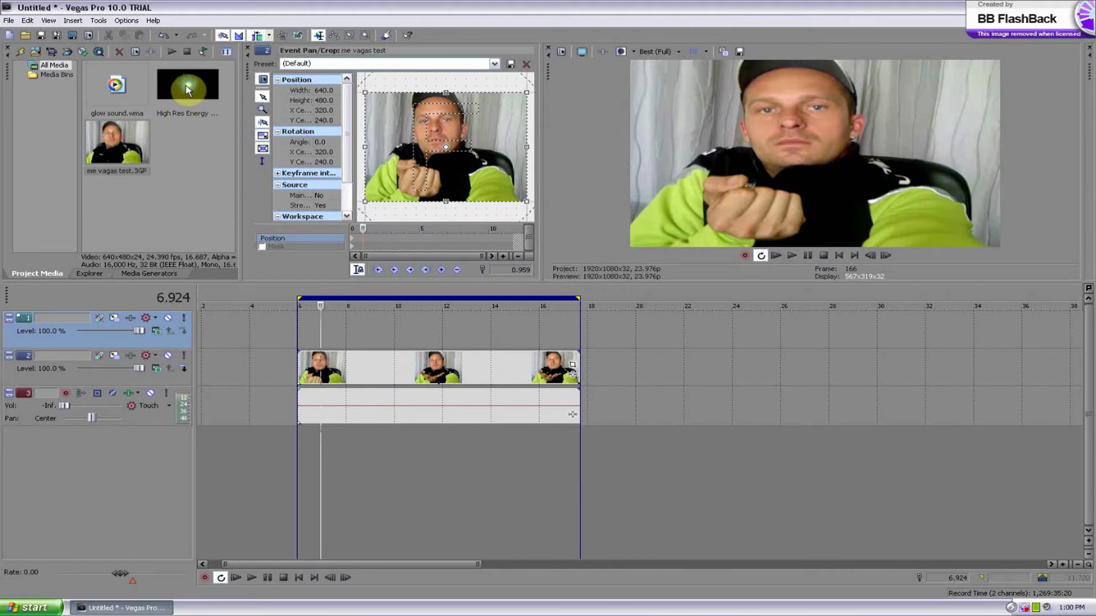
drag(186, 89, 311, 282)
drag(335, 318, 362, 319)
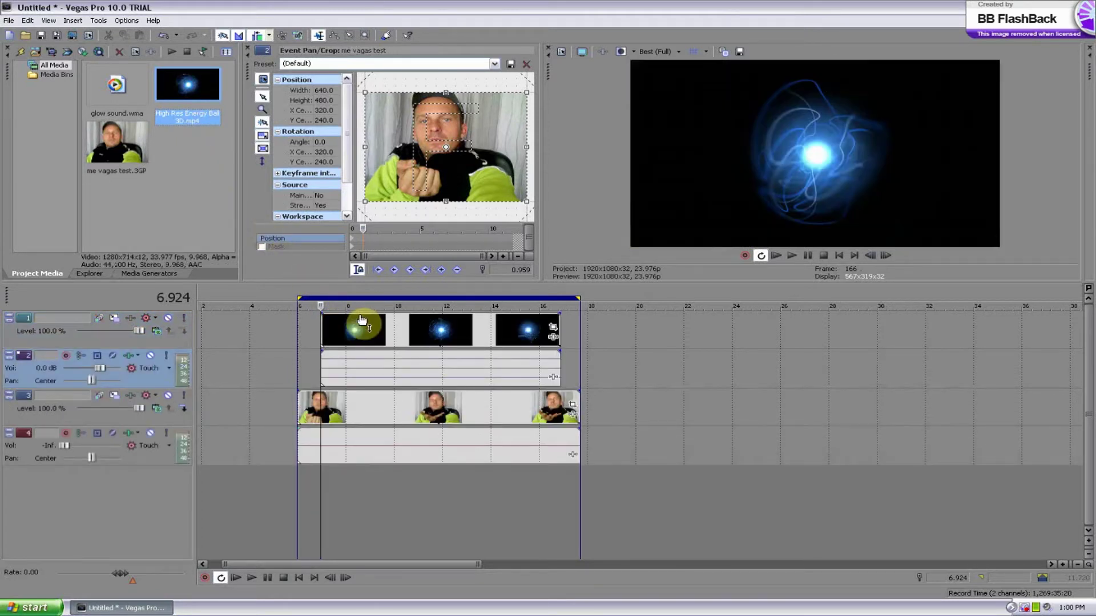
Step: Check several frames of the energy ball clip and set its track's compositing mode to Screen
click(340, 497)
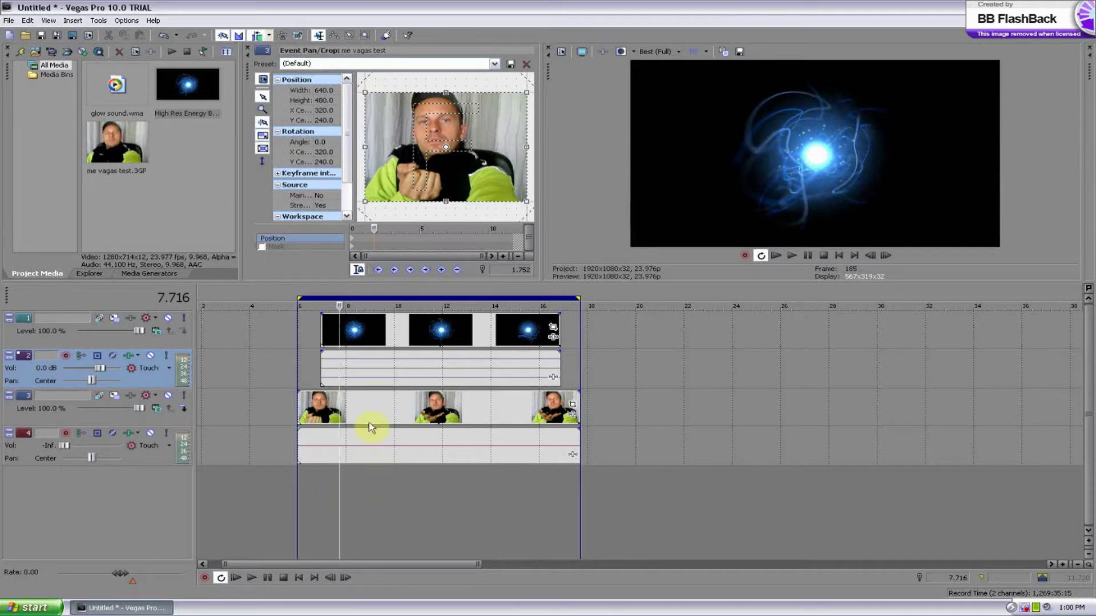
click(361, 496)
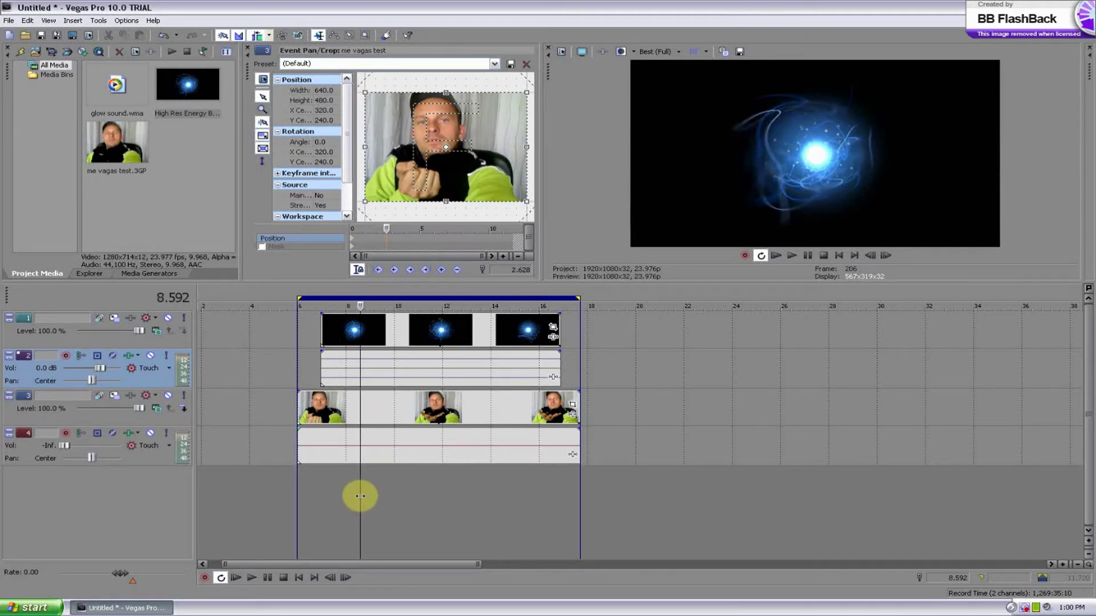
click(394, 505)
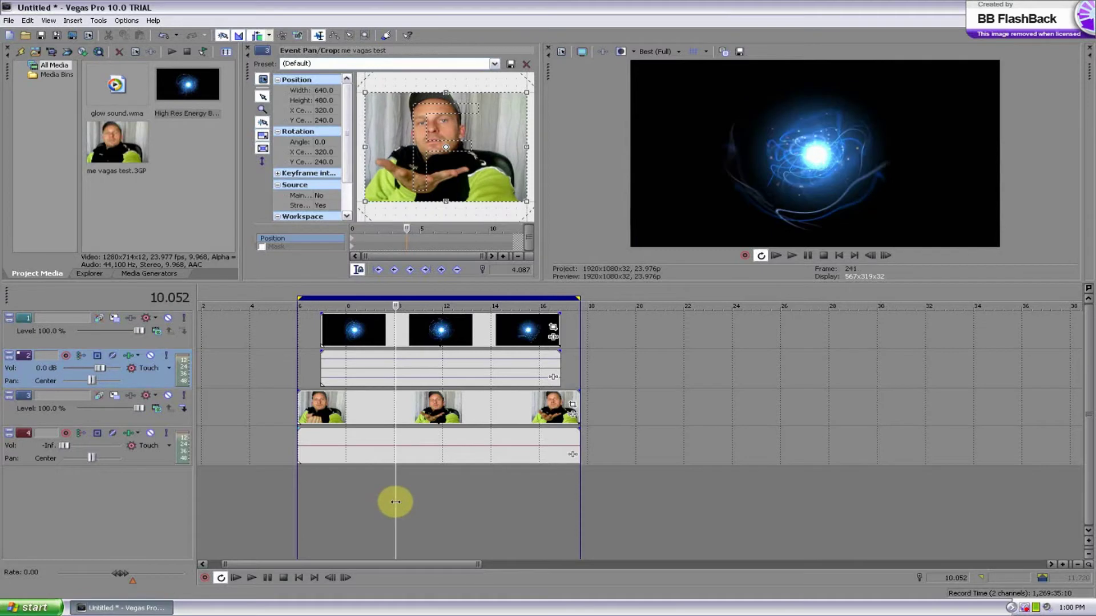
click(353, 507)
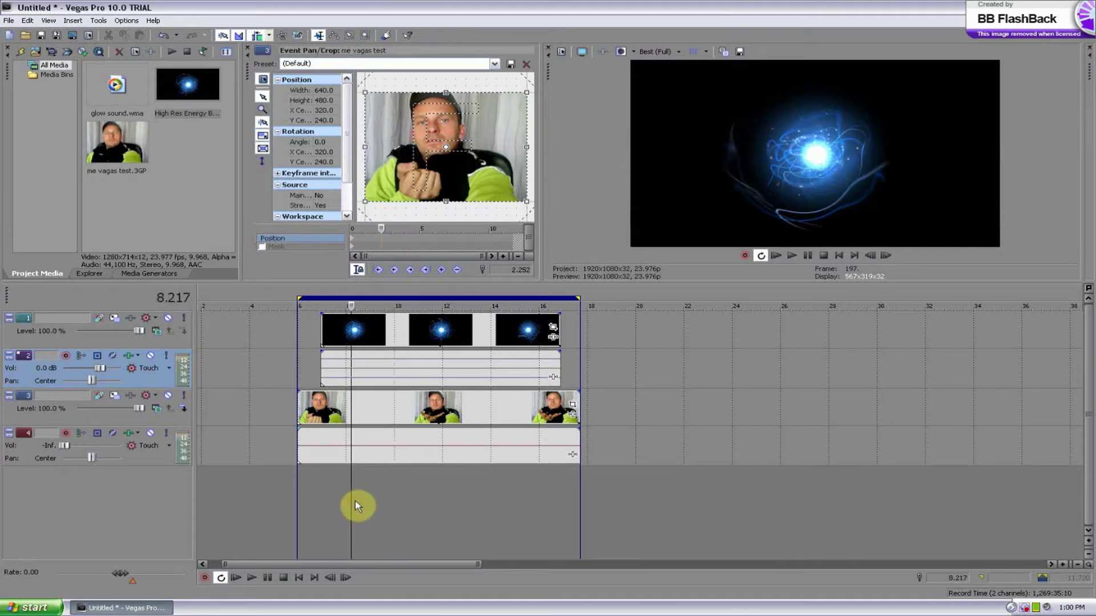
click(397, 506)
click(436, 503)
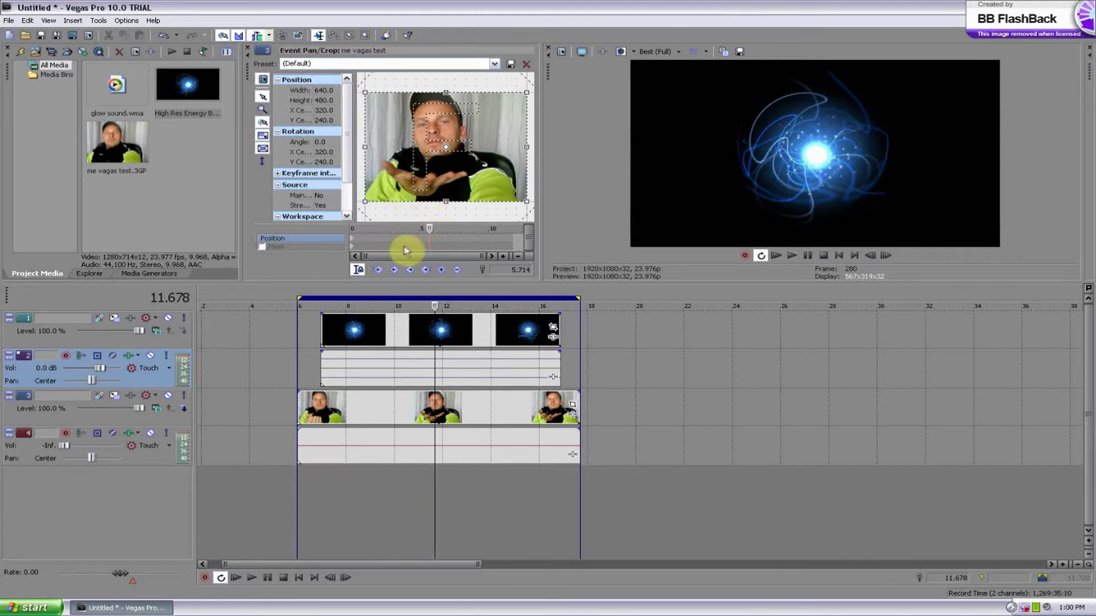
click(157, 333)
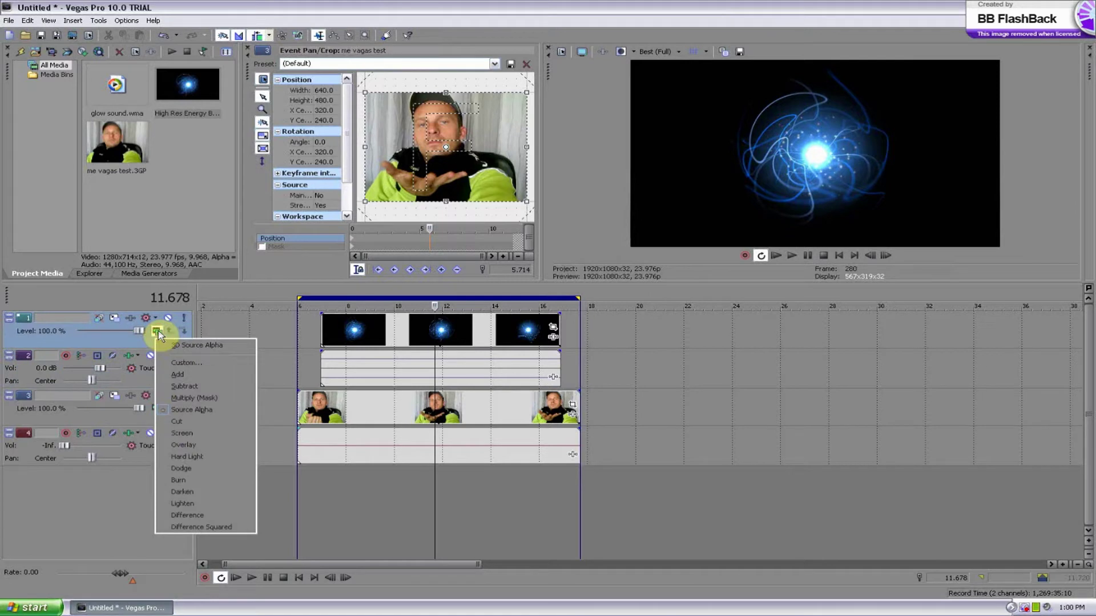
click(209, 436)
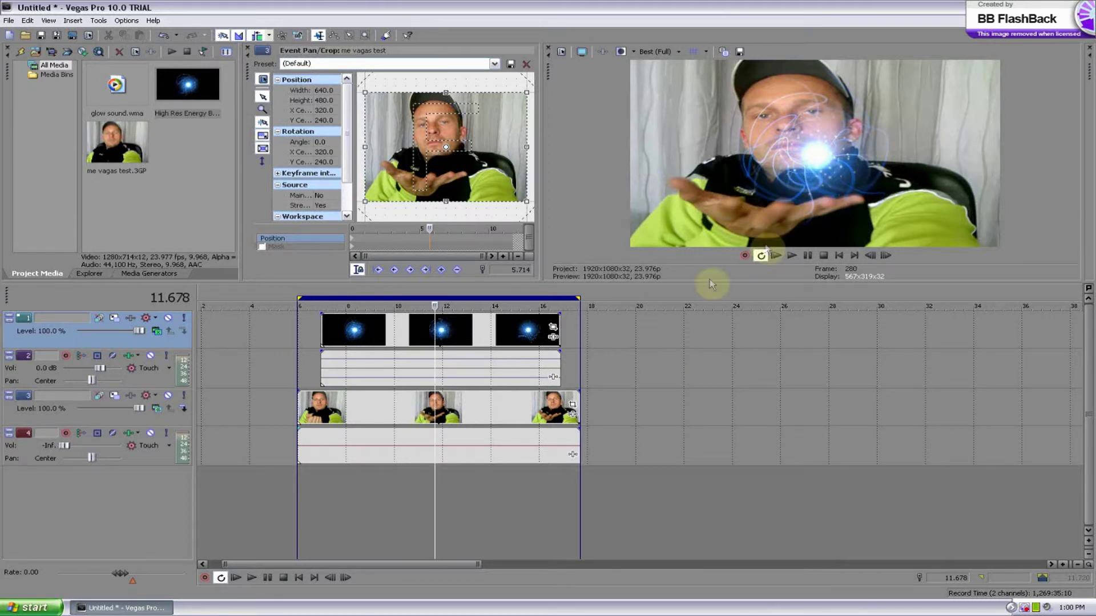
Step: Play the blended energy ball and hand video from the start of the hand clip
click(321, 501)
click(303, 510)
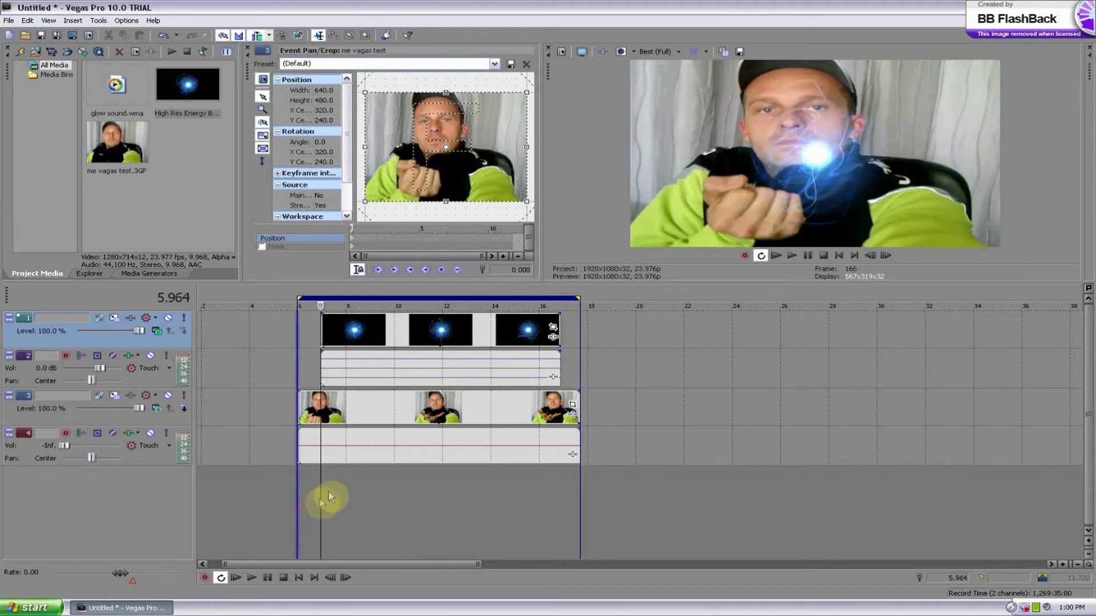
click(791, 255)
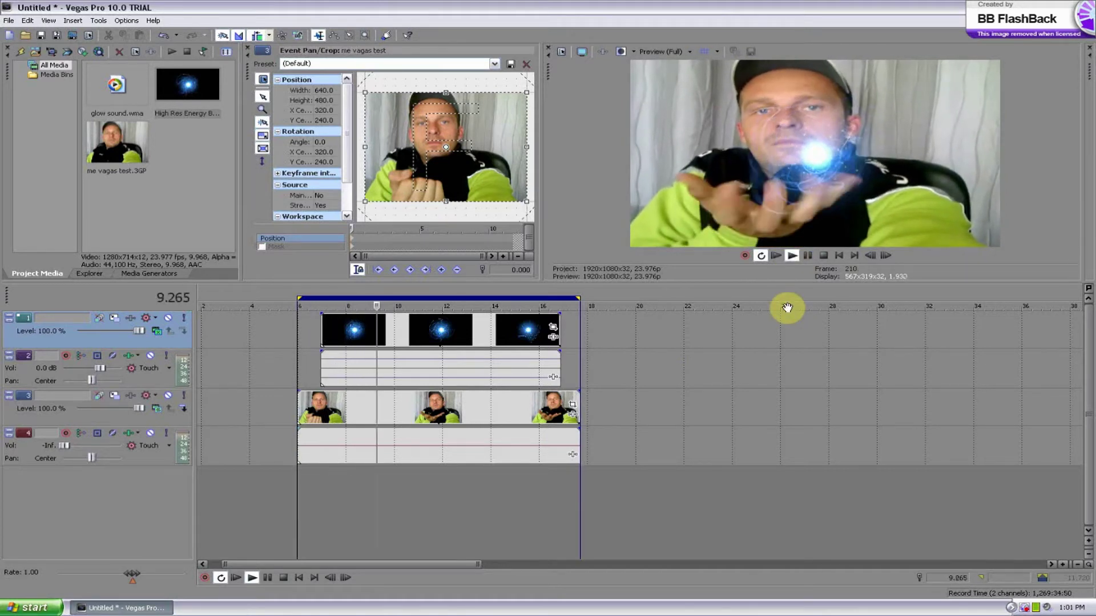
click(807, 257)
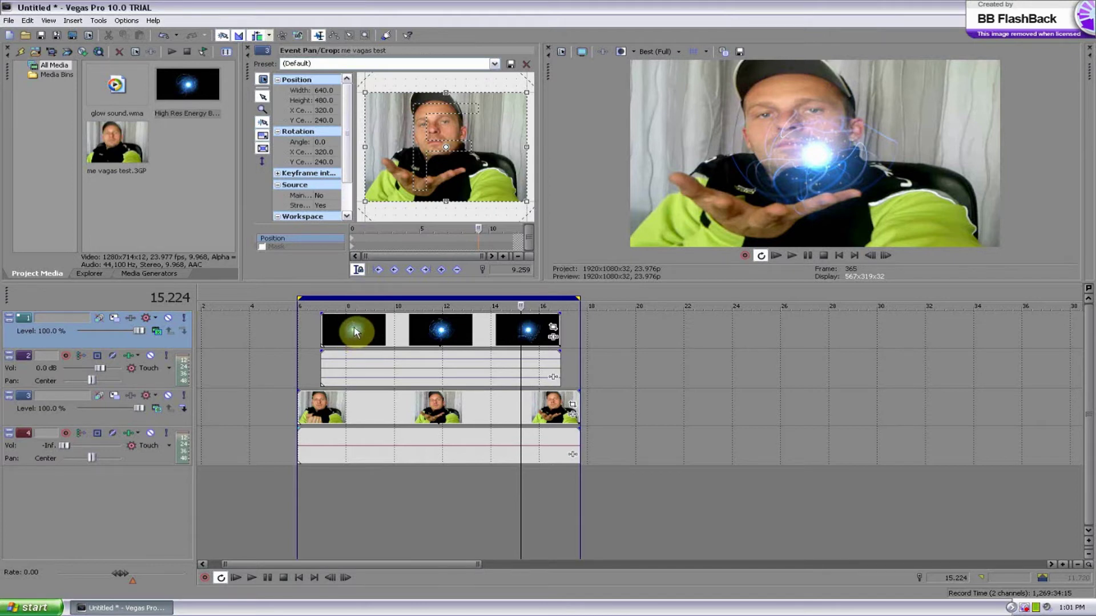
Step: Shift the energy ball clip along the timeline to start at 8.800 s, where the hands are open
drag(352, 332, 366, 327)
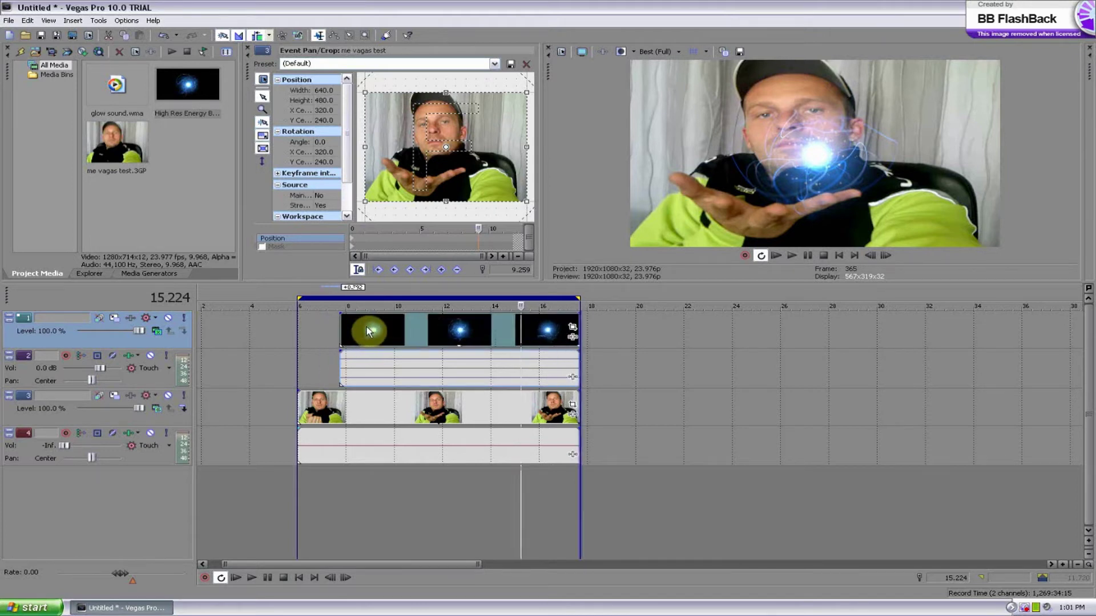
click(327, 501)
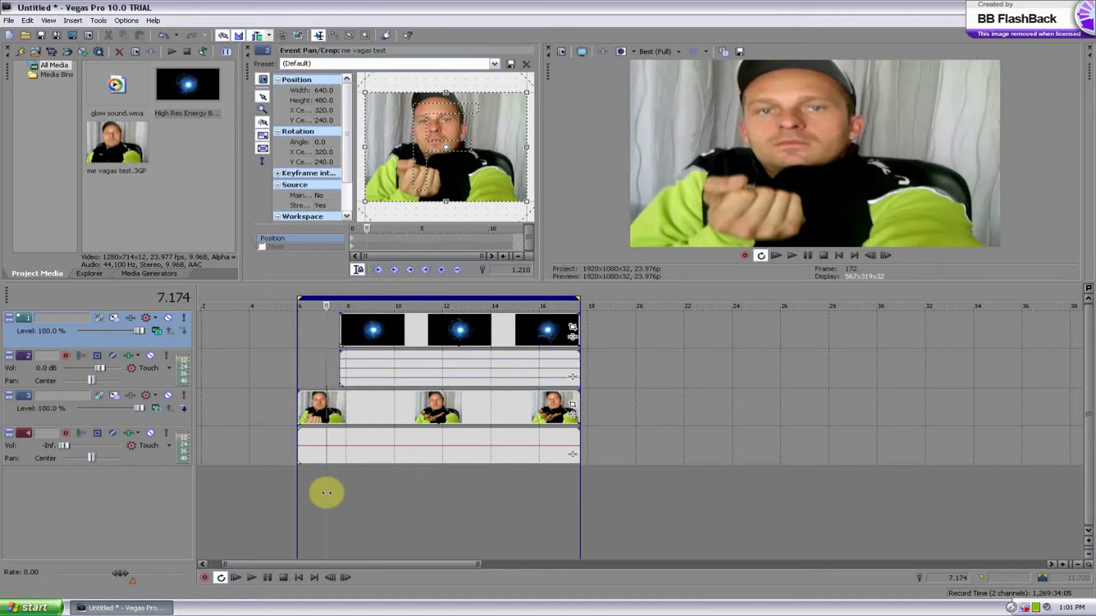
click(326, 329)
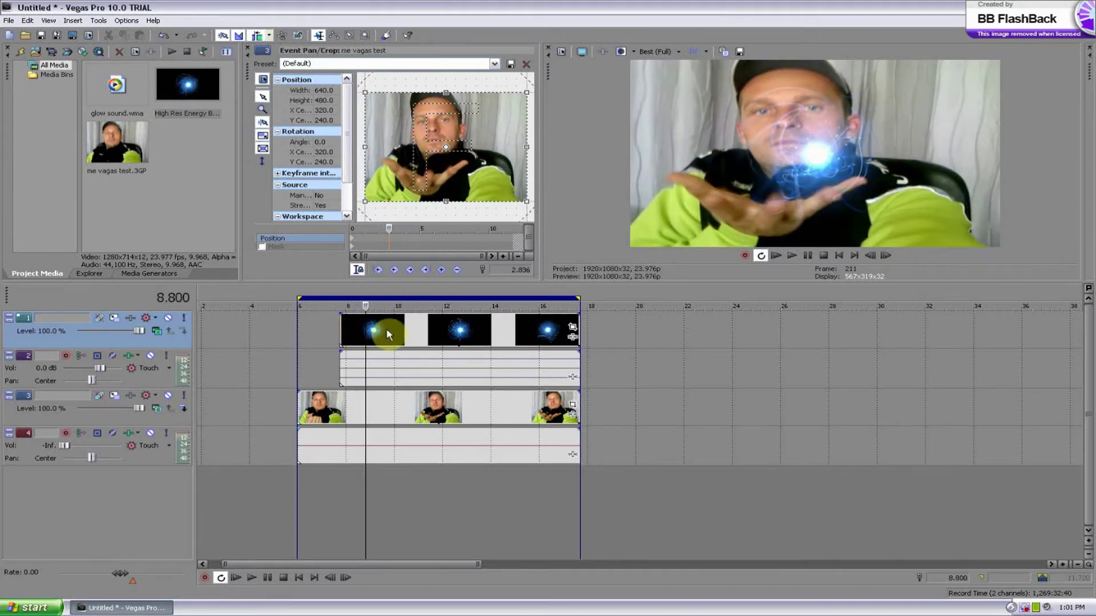
mouse_move(387, 335)
mouse_down()
mouse_move(408, 335)
mouse_move(369, 334)
mouse_move(385, 327)
mouse_up()
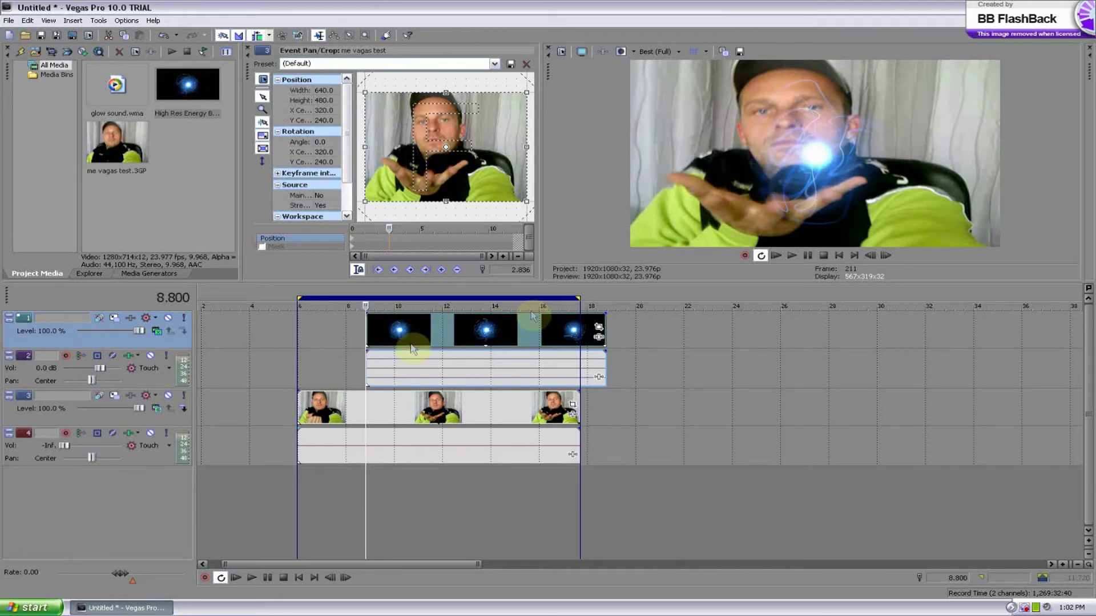
Step: In the energy ball track's Track Motion, enlarge the frame to about 2,872 by 1,616 and move it to about X -239, Y -87
click(115, 320)
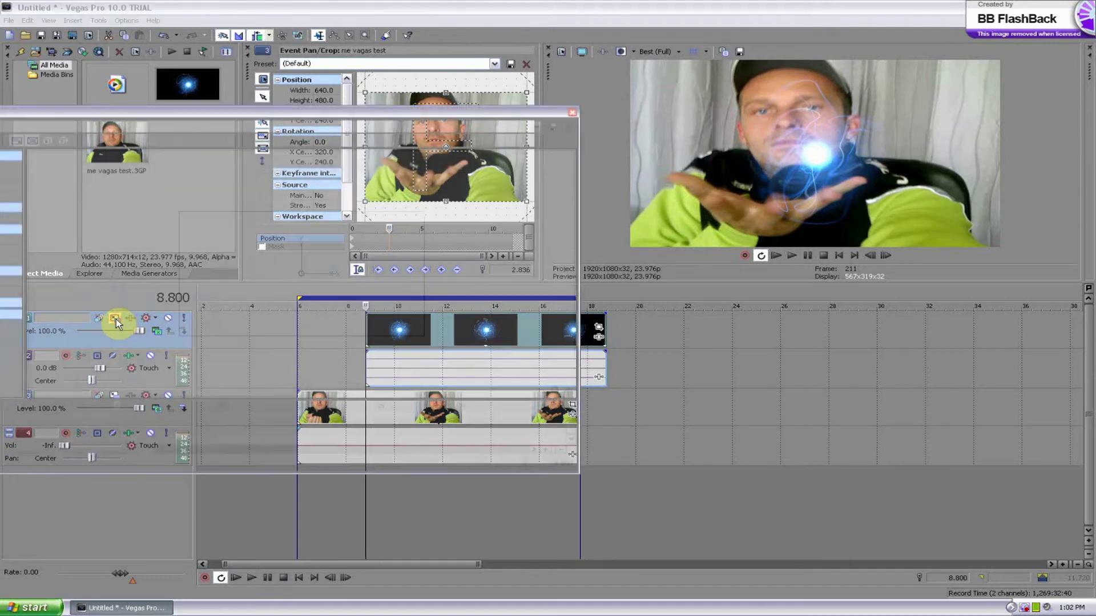
drag(215, 114, 252, 80)
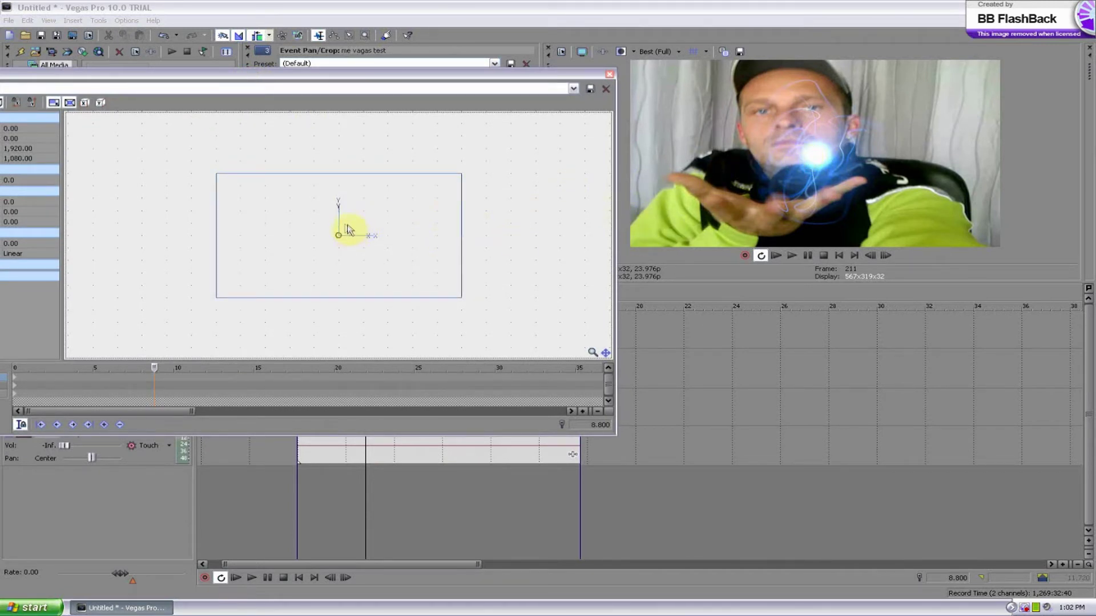
drag(216, 174, 252, 194)
drag(253, 196, 171, 109)
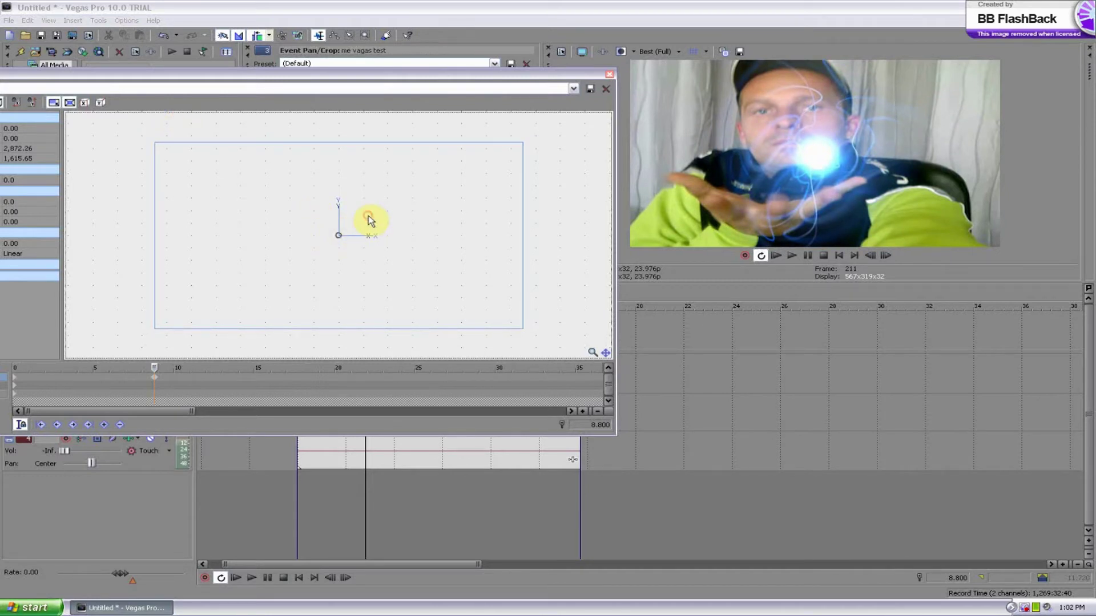
drag(370, 221, 338, 226)
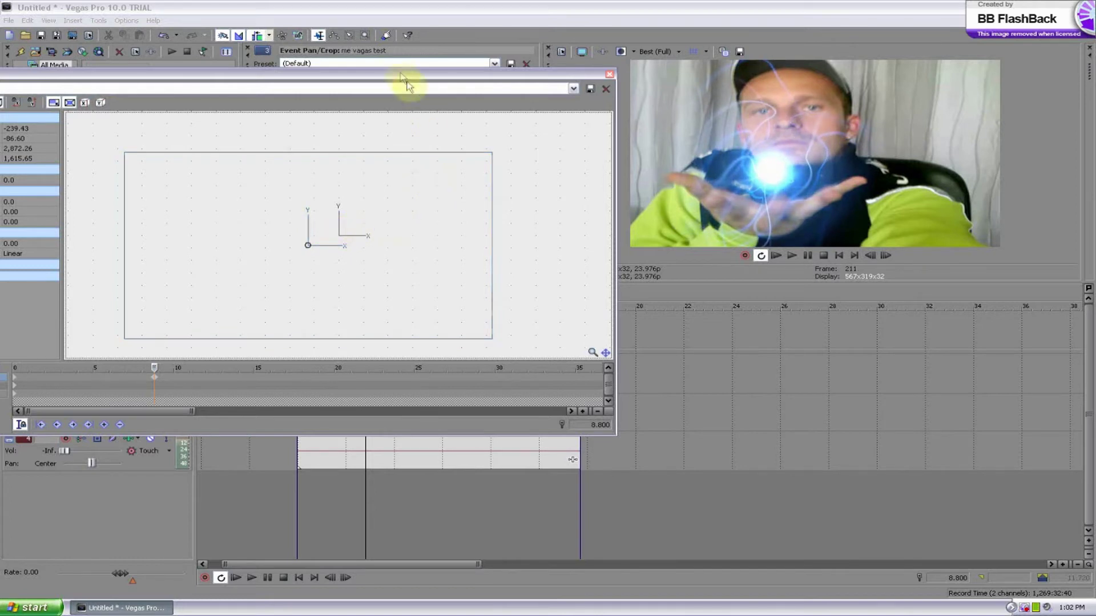
Step: Set the Track Motion position keyframe at 8.800 s to Smooth and close Track Motion
drag(396, 78, 468, 50)
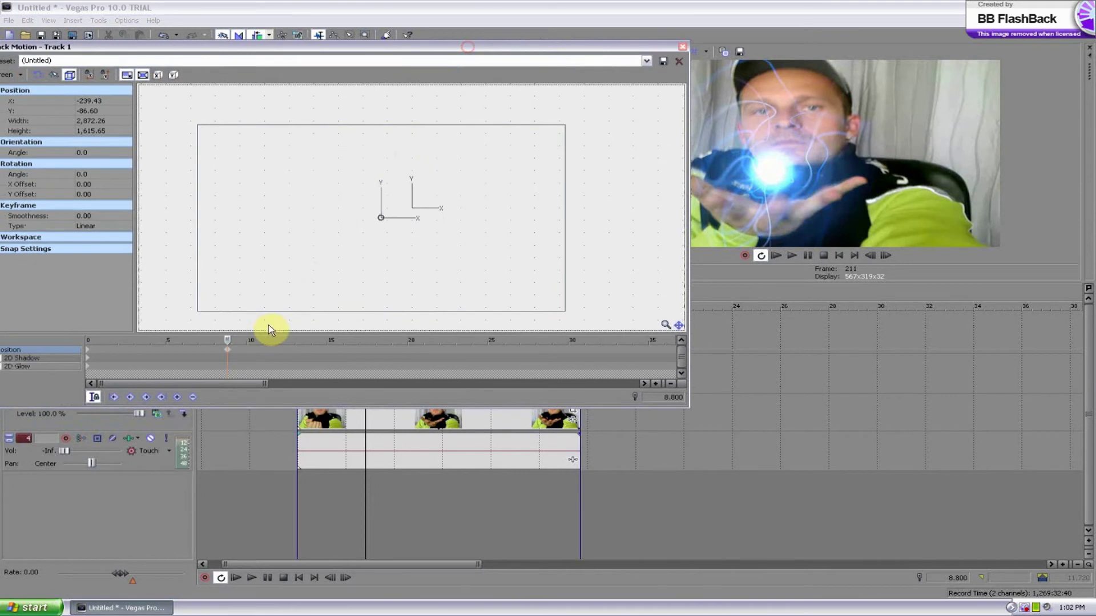
double_click(230, 355)
right_click(228, 353)
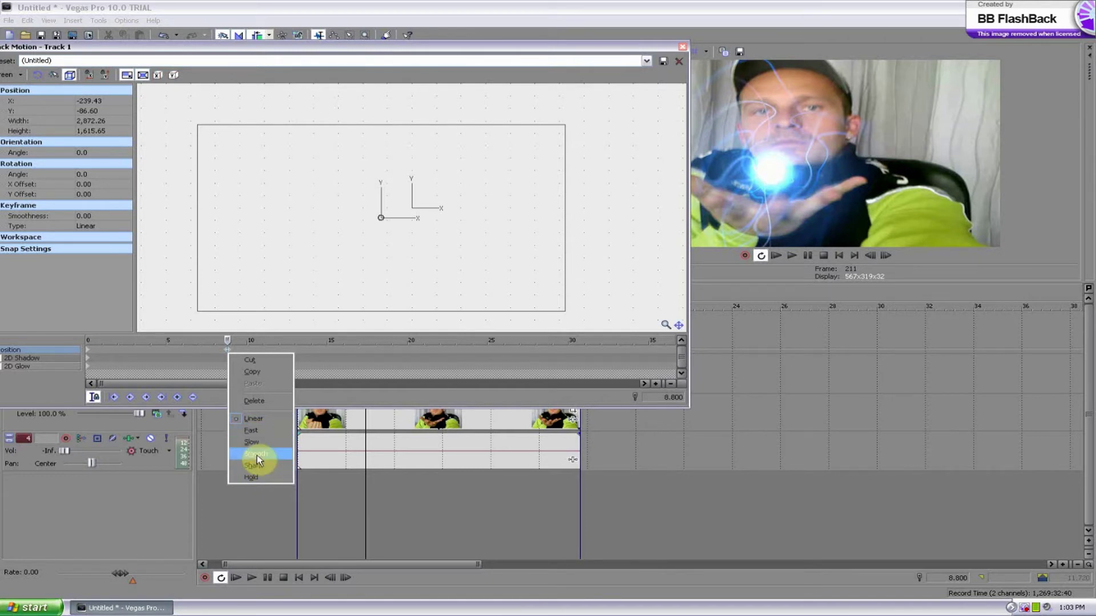
click(257, 455)
click(227, 349)
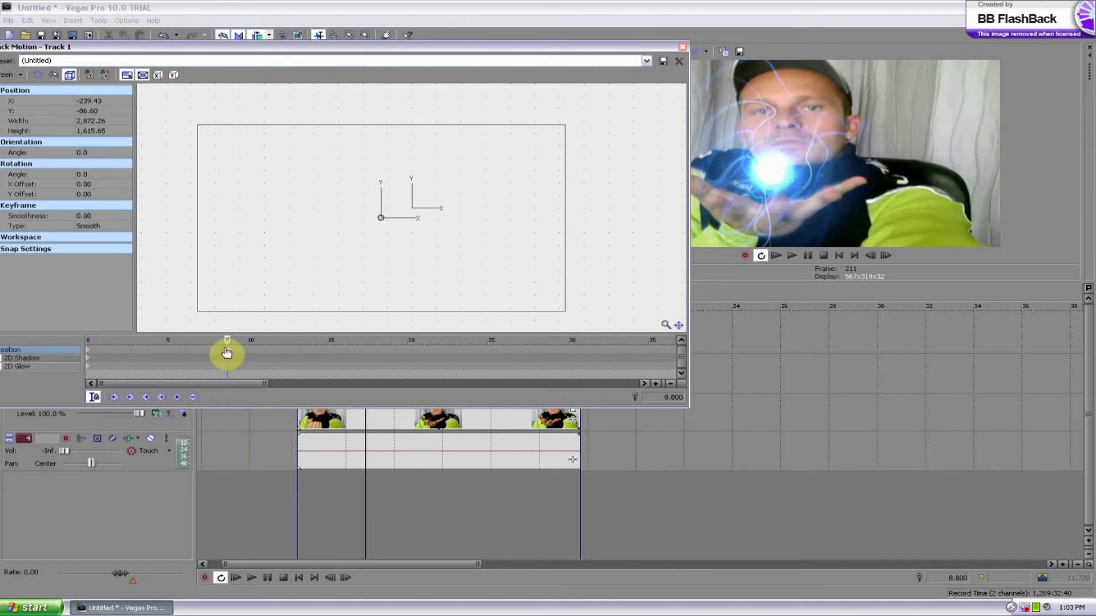
click(684, 48)
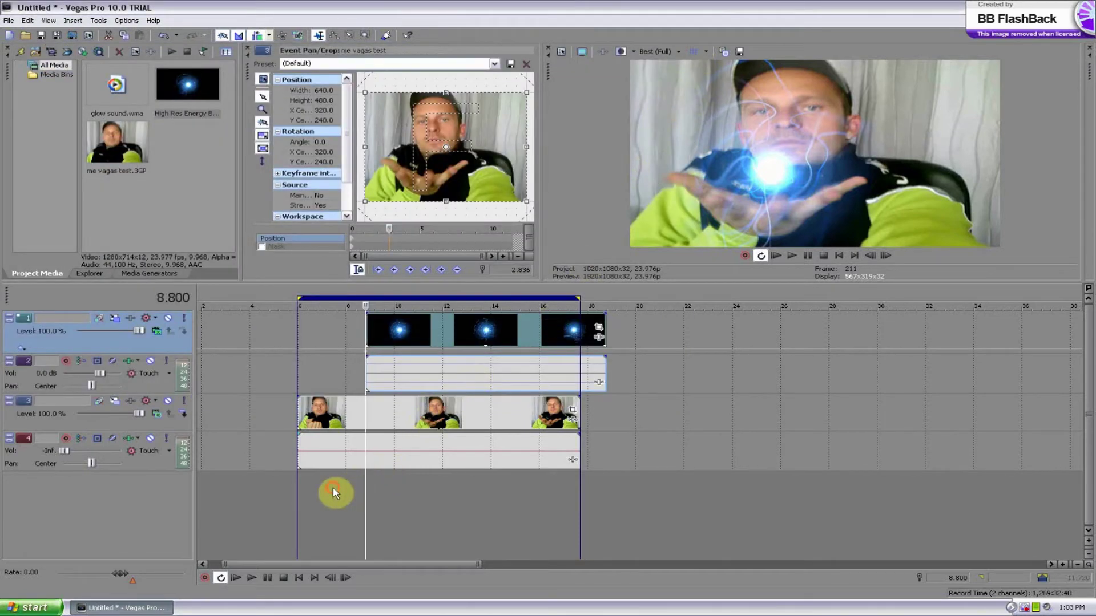
Step: Play the composite from just before the energy ball appears and stop near the end of the clip
click(333, 490)
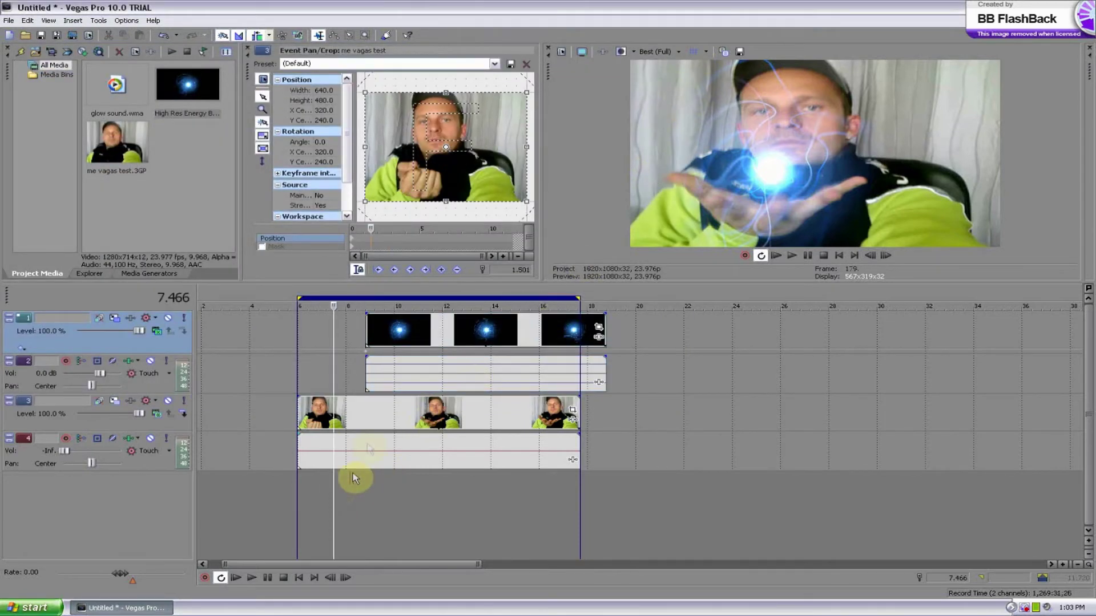
click(791, 258)
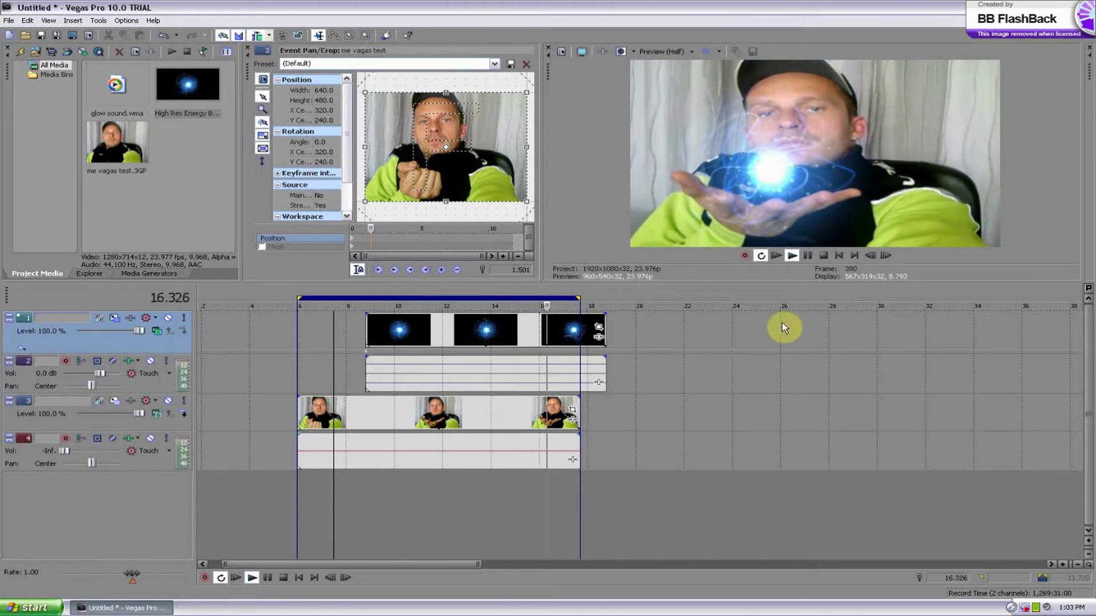
key(Return)
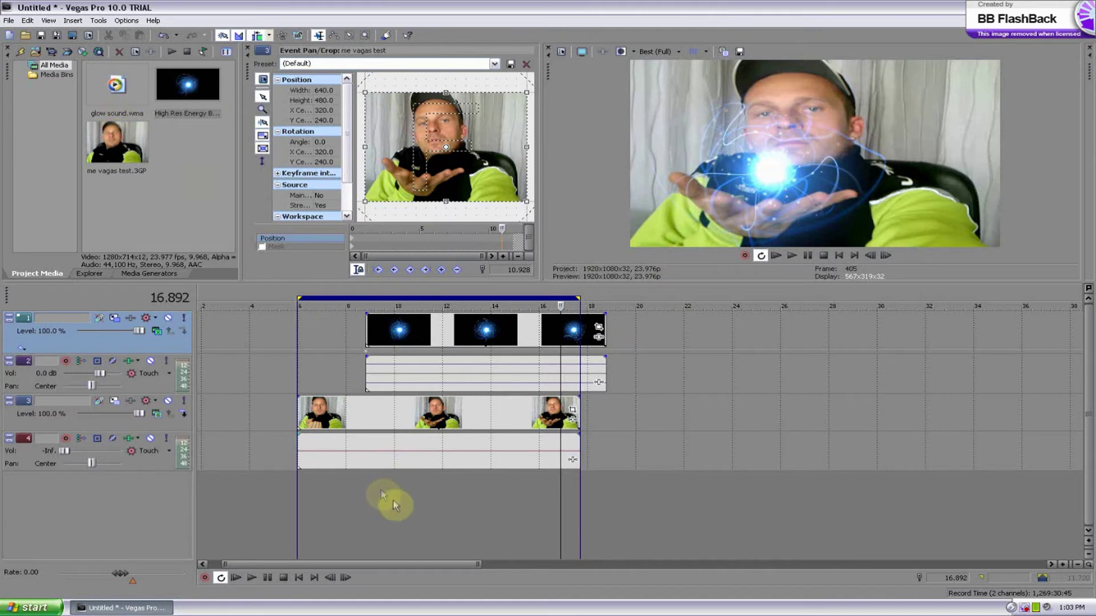
Step: Insert a new audio track, place glow sound.wma on it and shift the clip so its loud part begins with the energy ball
right_click(428, 495)
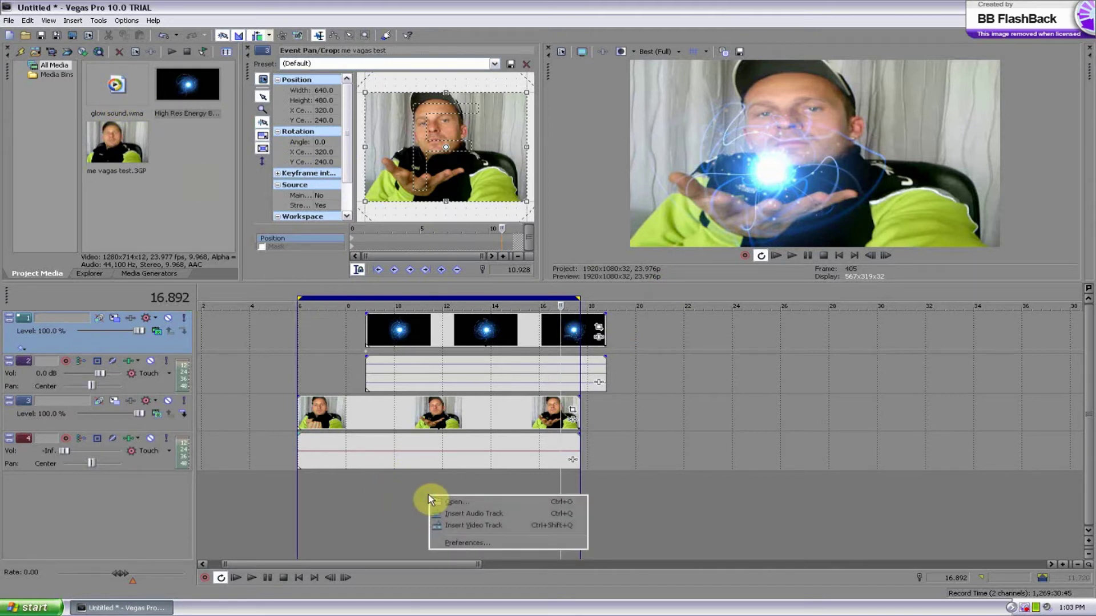
click(471, 515)
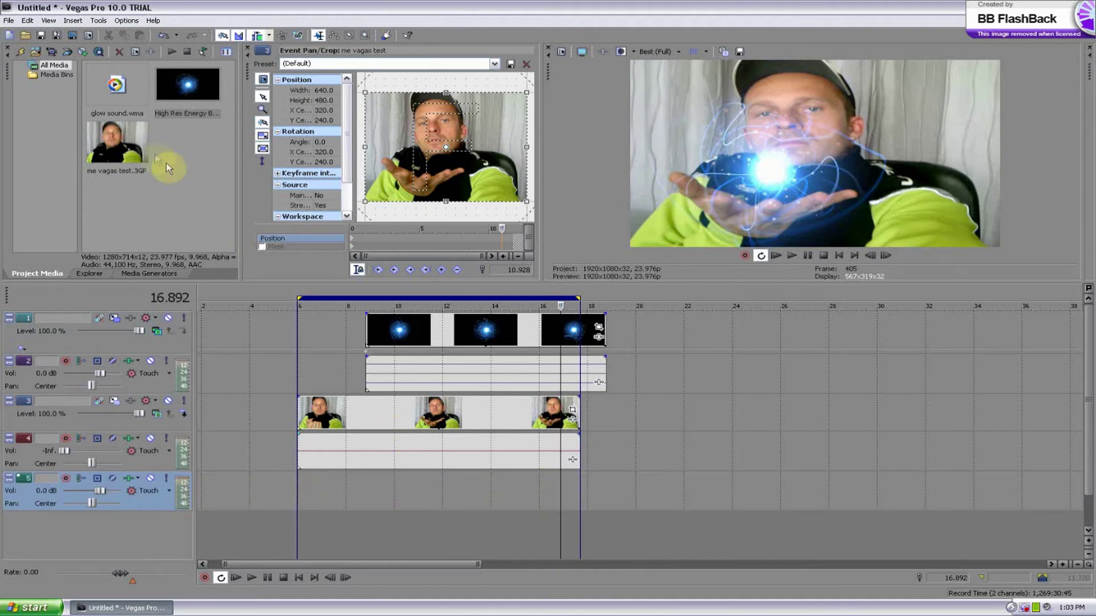
drag(115, 87, 344, 485)
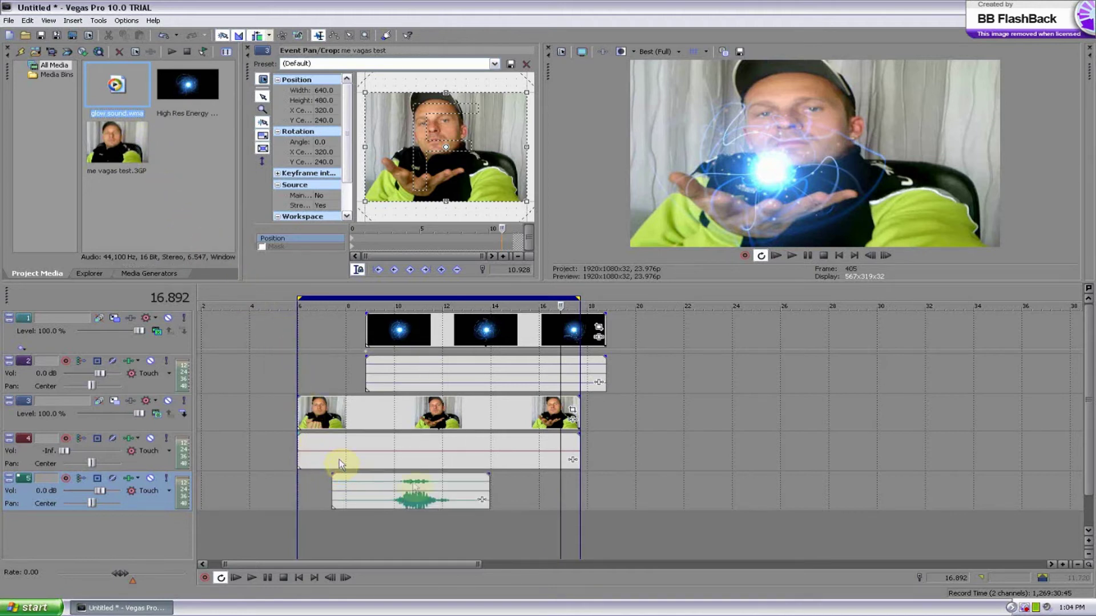
mouse_move(453, 490)
mouse_down()
mouse_move(412, 492)
mouse_move(478, 492)
mouse_move(435, 494)
mouse_up()
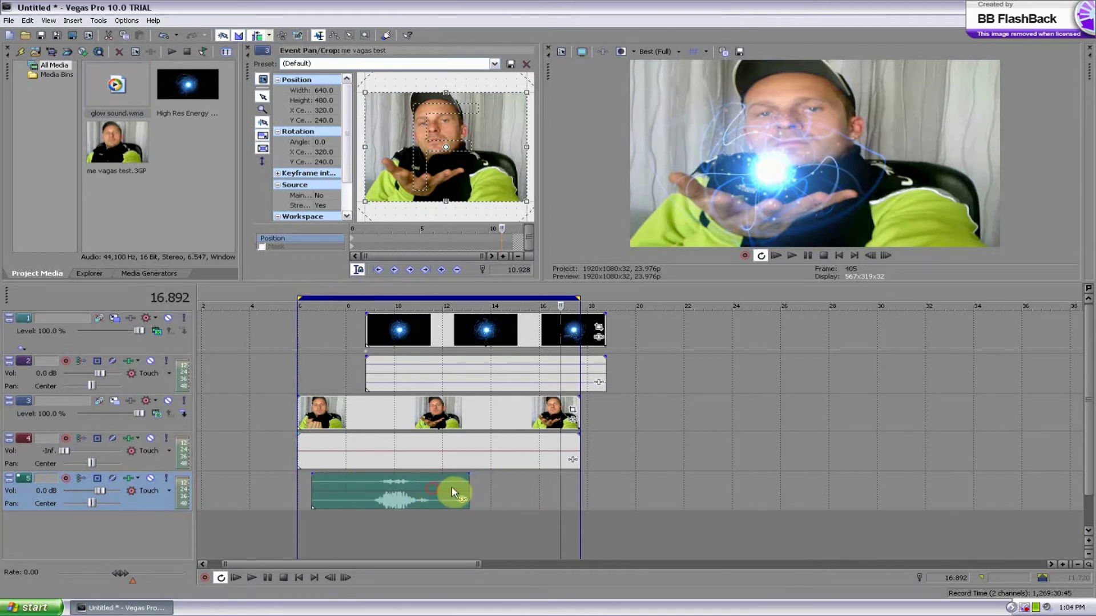
drag(370, 490, 362, 492)
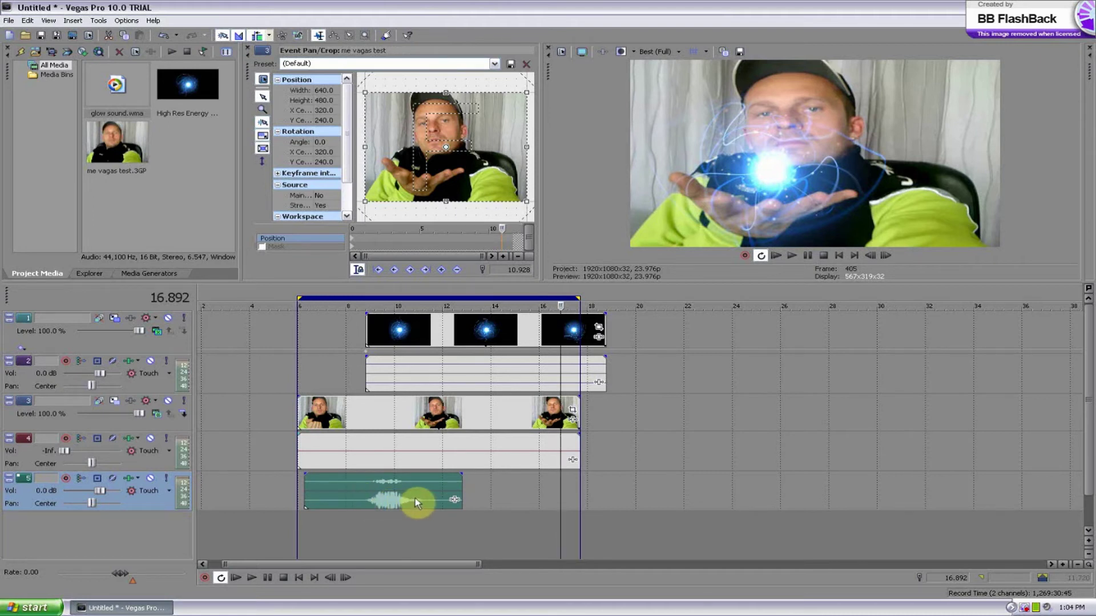
Step: Split the glow sound clip at 8.800 s and delete the part before the split
click(365, 501)
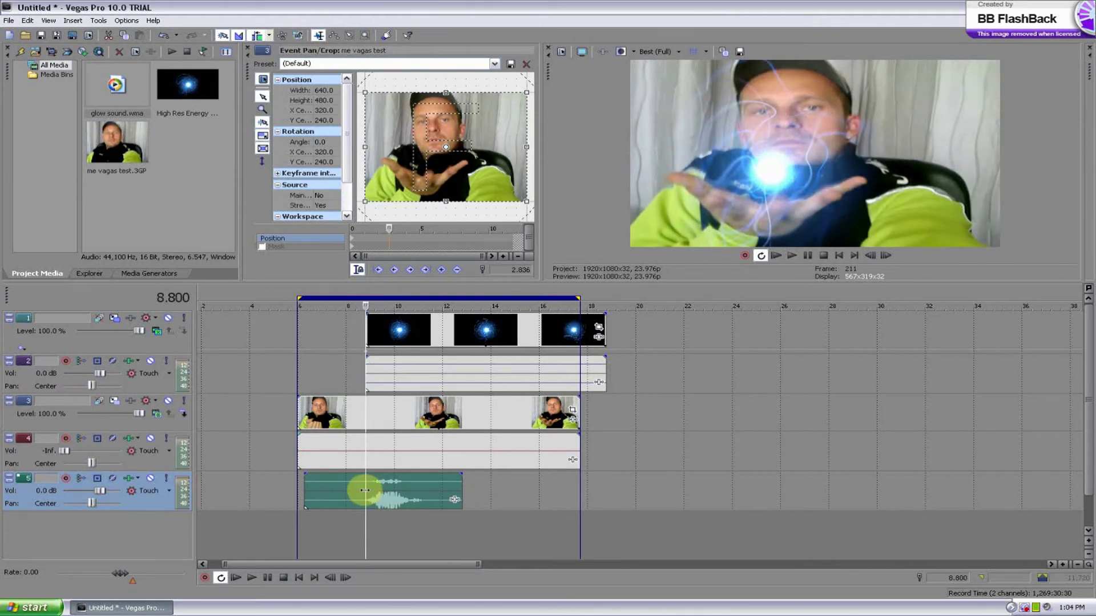
key(s)
right_click(330, 484)
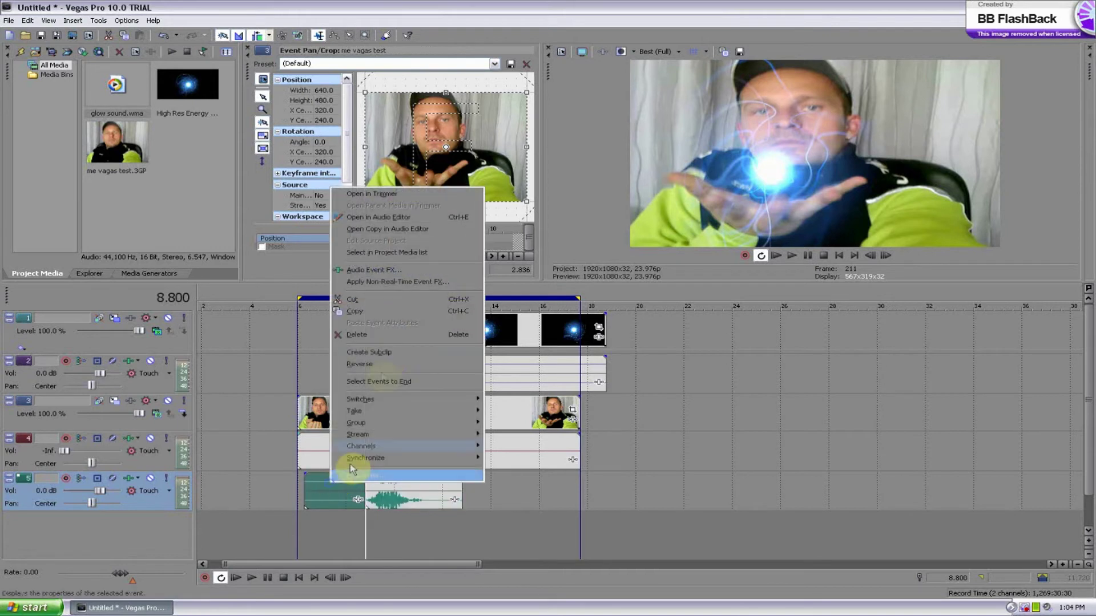
click(374, 338)
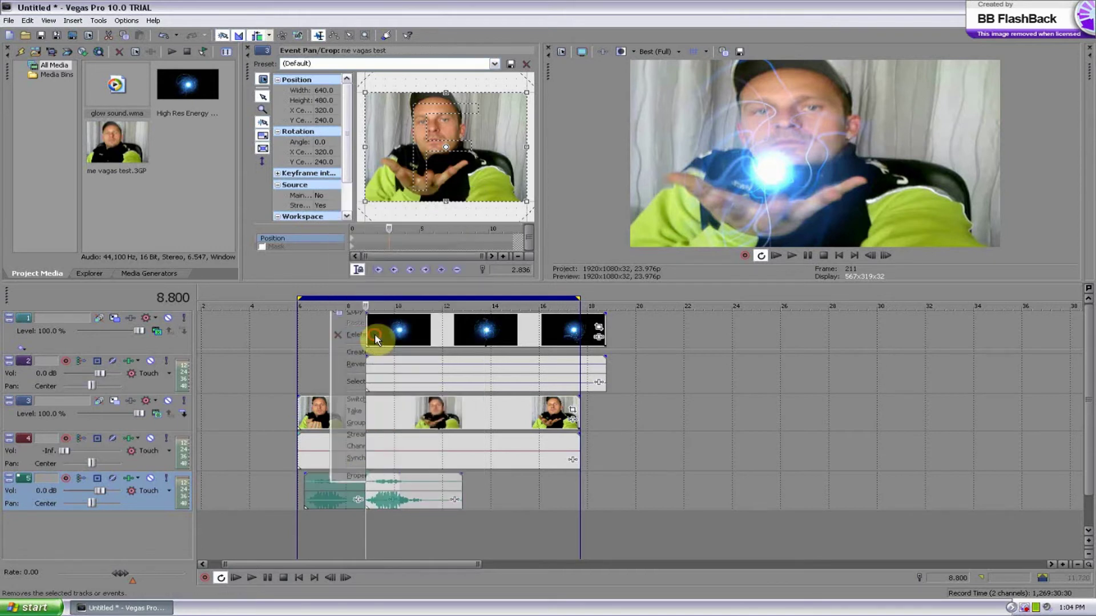
Step: Shift the trimmed glow sound clip to start at about 11 s
drag(355, 490, 400, 490)
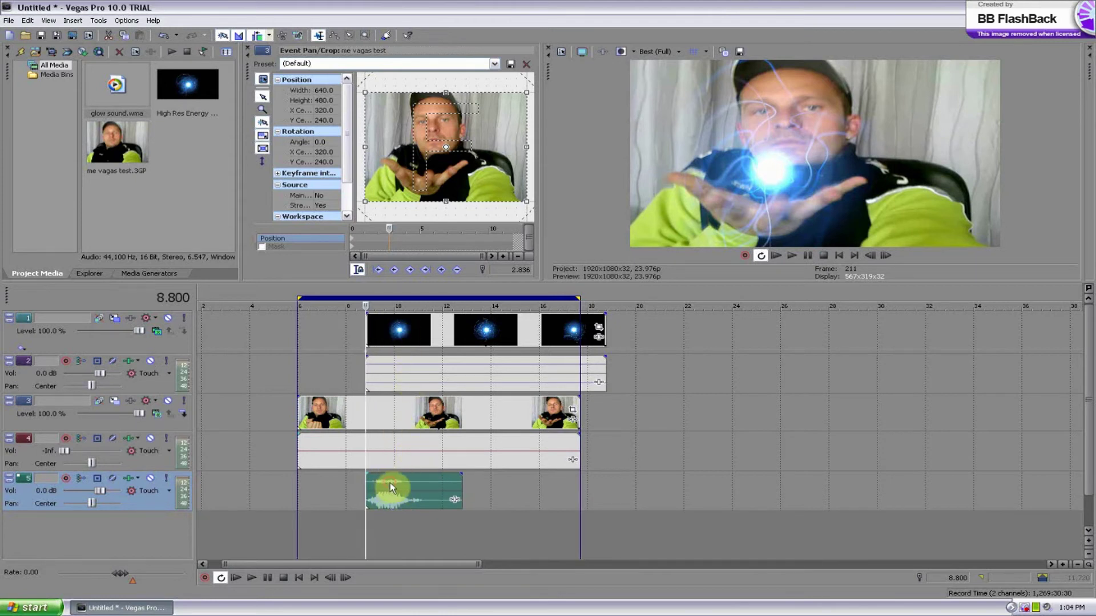
drag(389, 483, 444, 486)
Step: Play the composite from 10.427 s and lower the glow sound track's volume to -7.0 dB
click(405, 549)
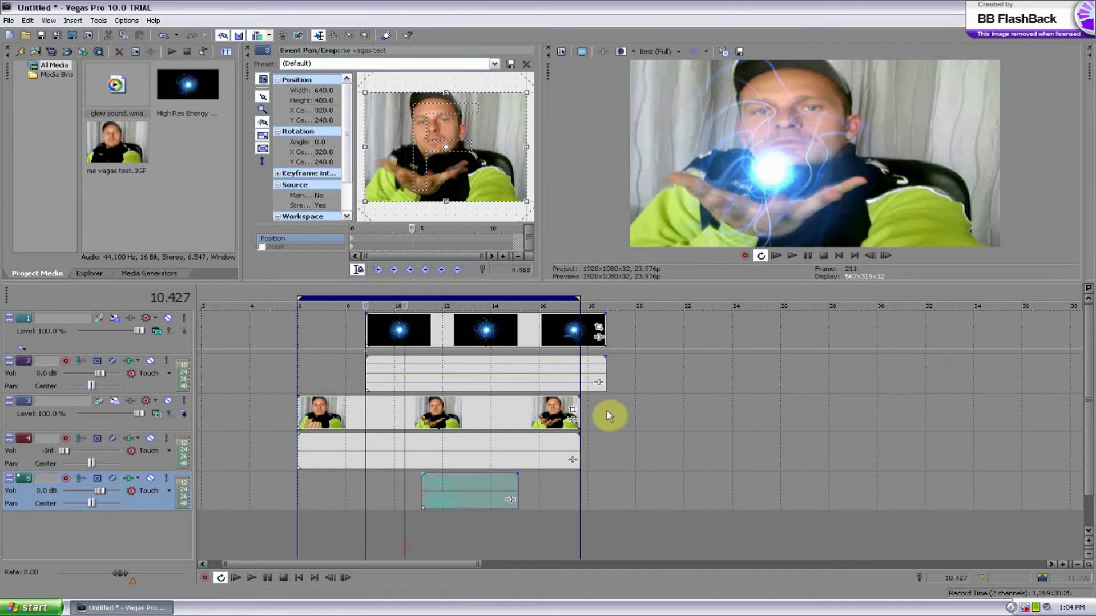
click(791, 257)
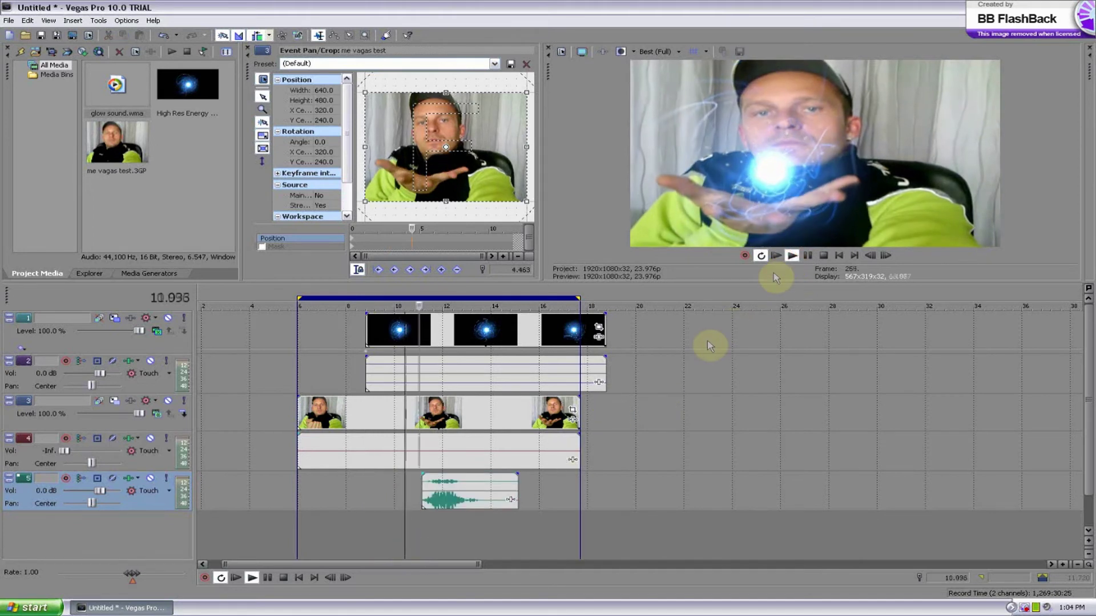
drag(95, 492, 85, 493)
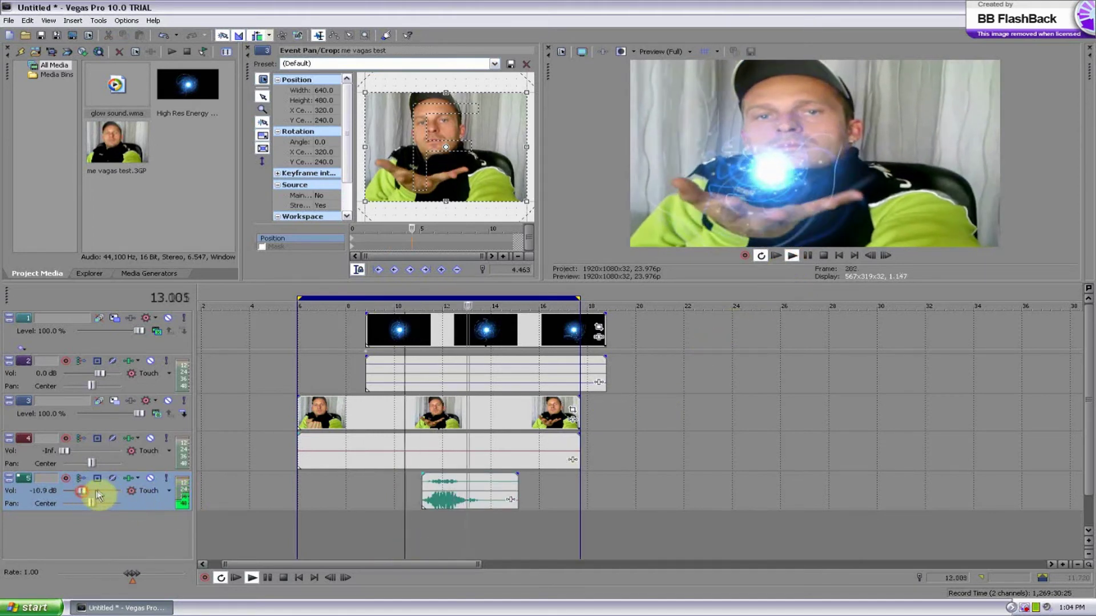
drag(83, 491, 87, 490)
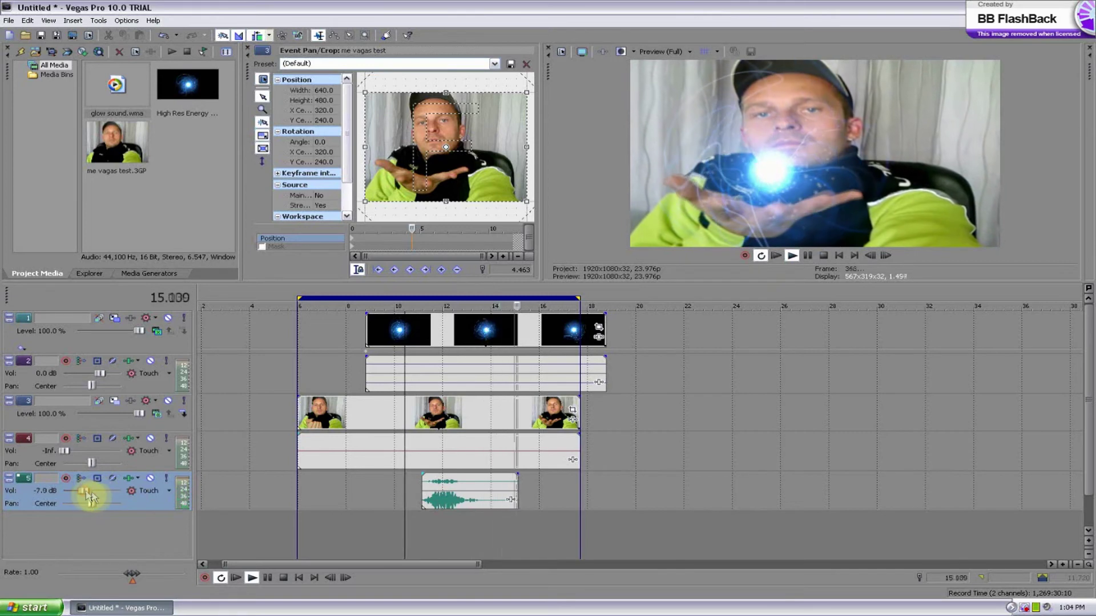
Step: Try the glow sound clip at the energy ball's start and about one second after it
drag(449, 490, 393, 491)
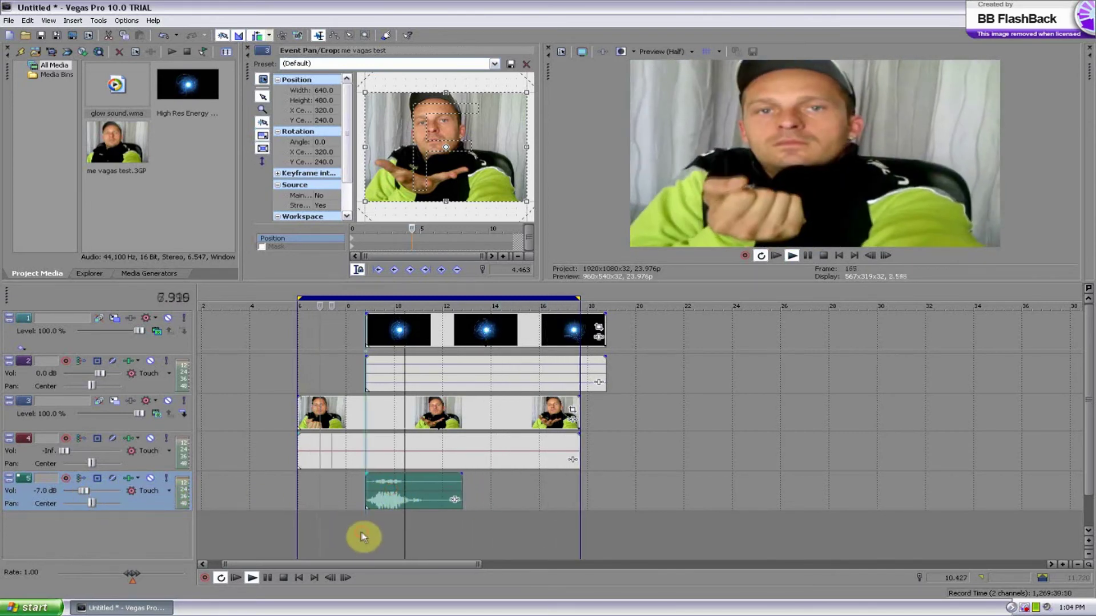
click(362, 532)
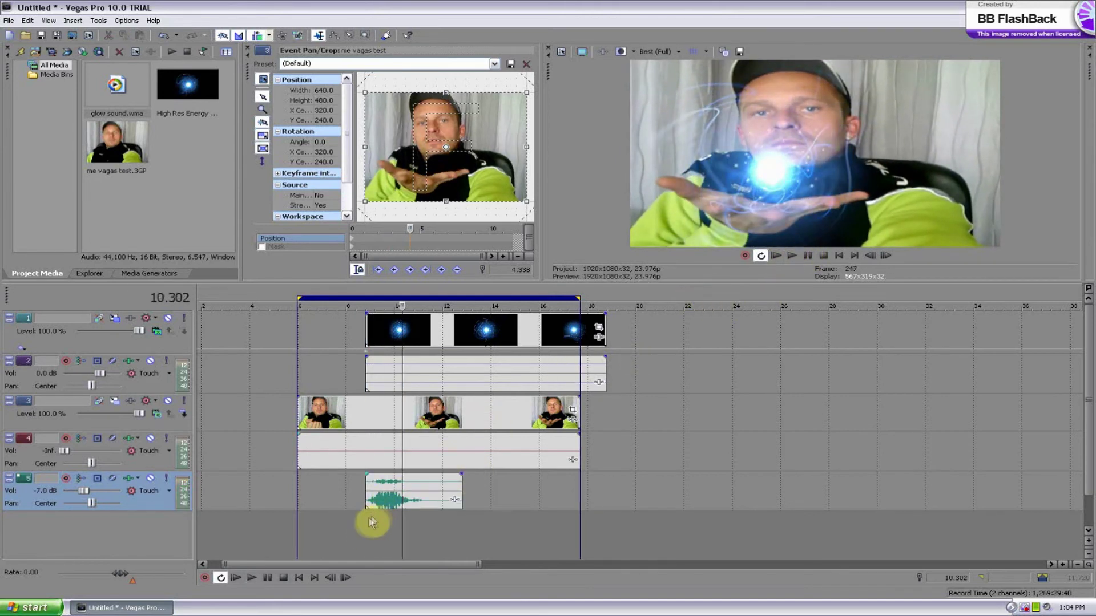
drag(394, 491, 416, 490)
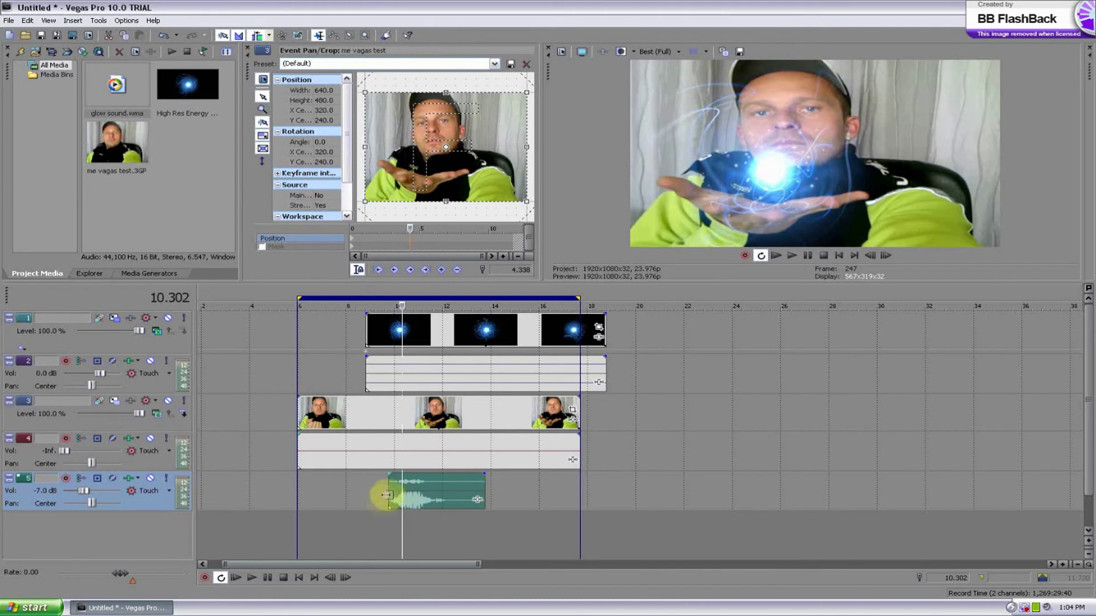
Step: Step frame by frame to 8.800 s, where the energy ball first appears, and align the start of the glow sound clip with it
key(Left)
key(Left)
key(Left)
key(Left)
key(Left)
key(Left)
key(Left)
key(Left)
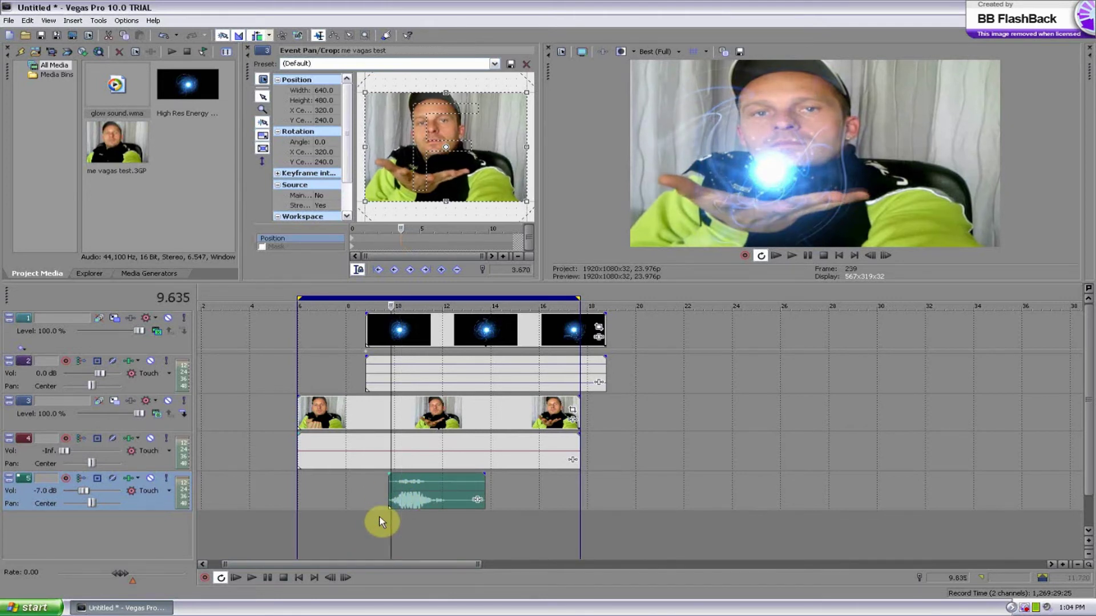
key(Left)
key(Left)
key(Left)
key(Left)
key(Left)
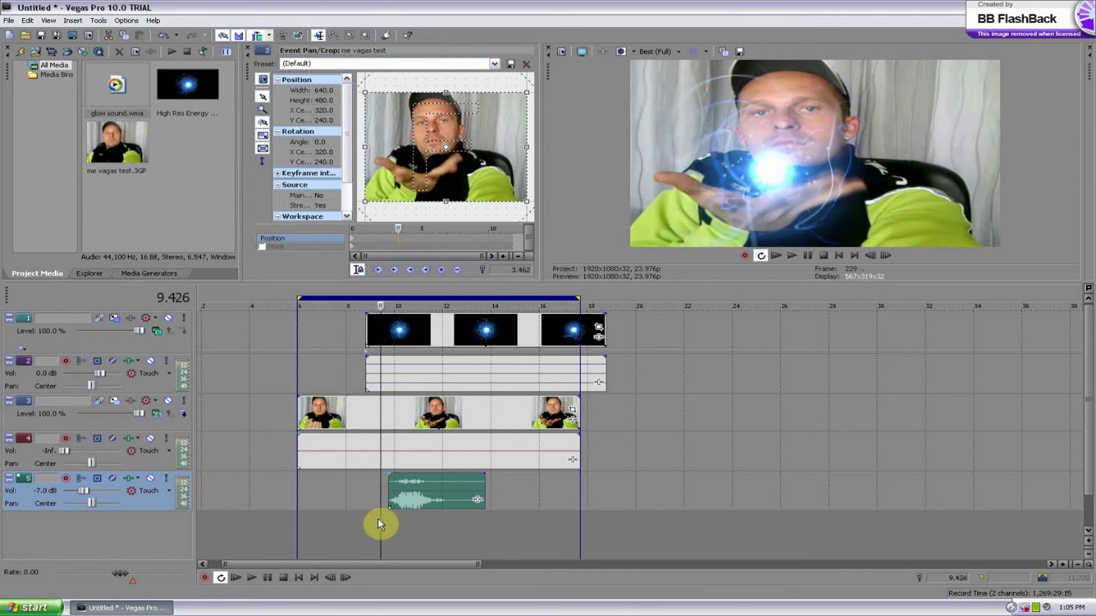
key(Left)
key(Left)
key(Left)
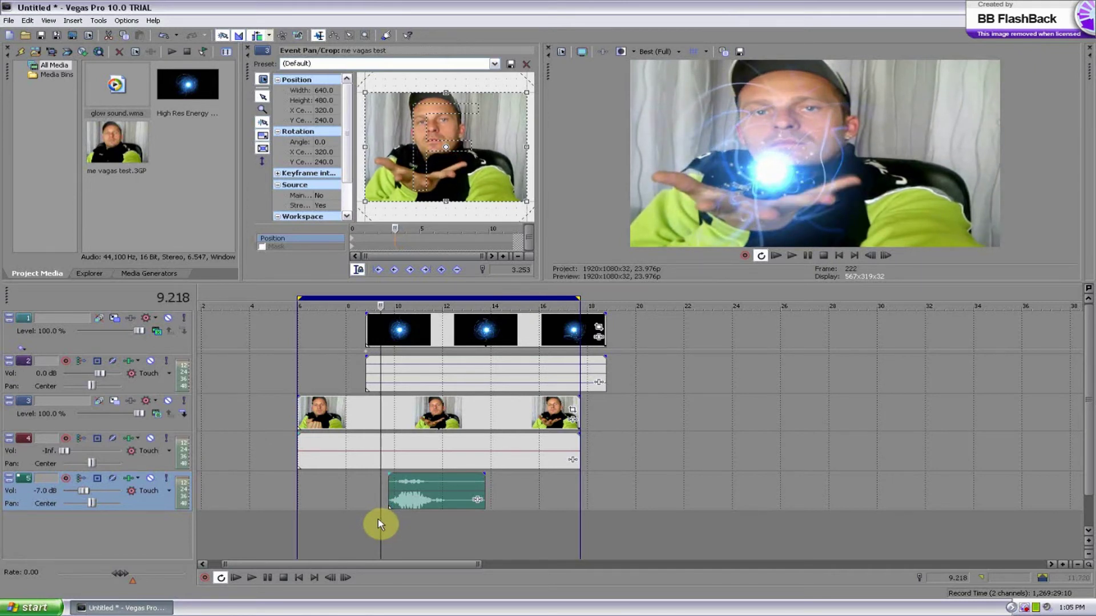
key(Left)
key(Left)
key(Left)
key(Left)
key(Left)
key(Left)
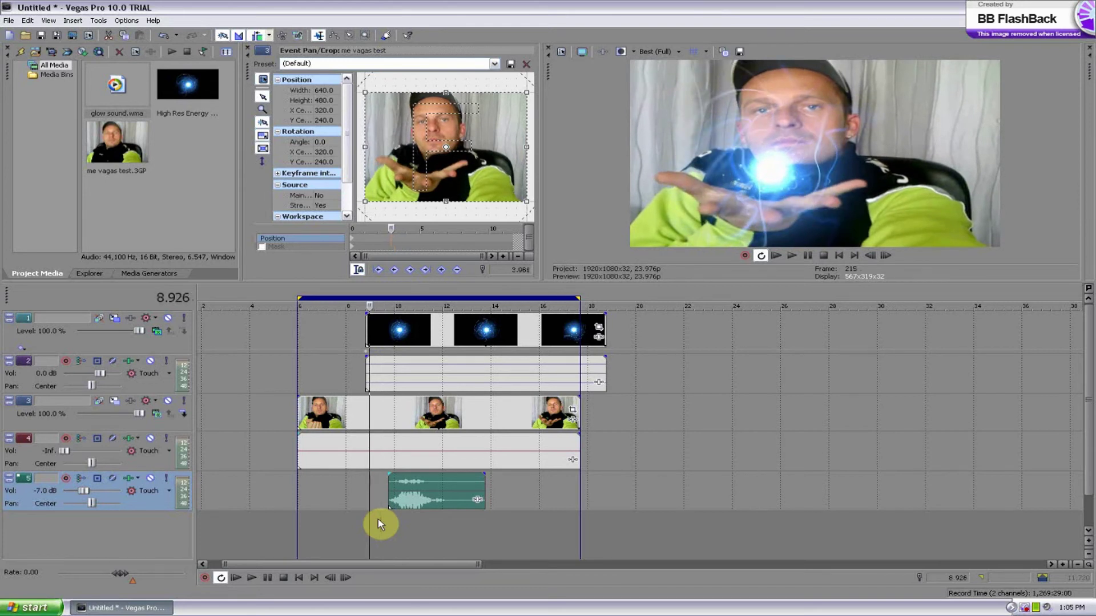
key(Left)
key(Left)
key(Left)
key(Left)
key(Left)
key(Left)
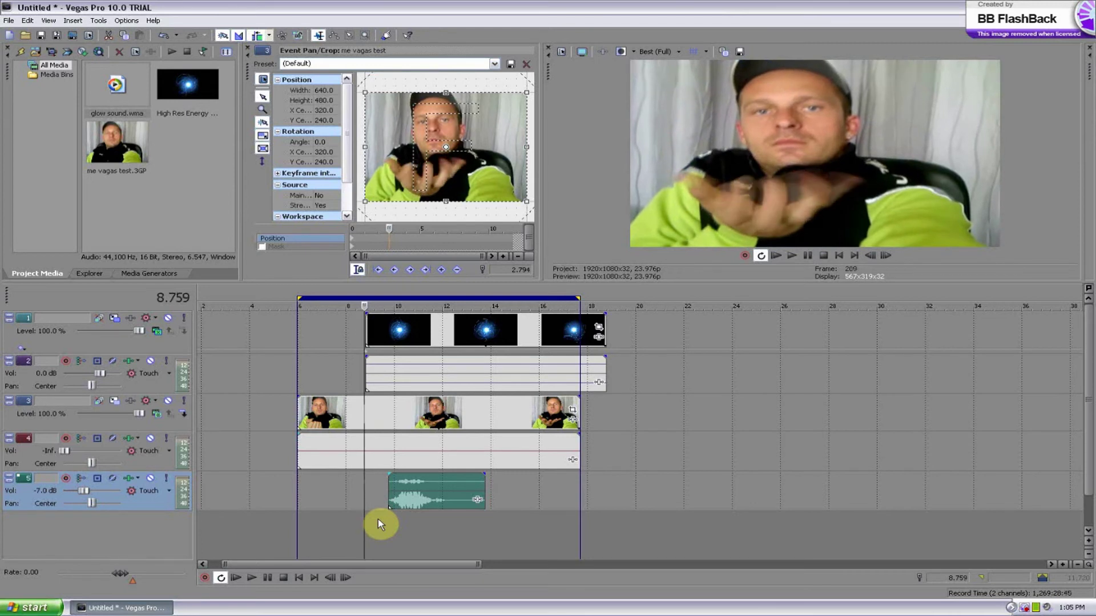
key(Right)
key(Right)
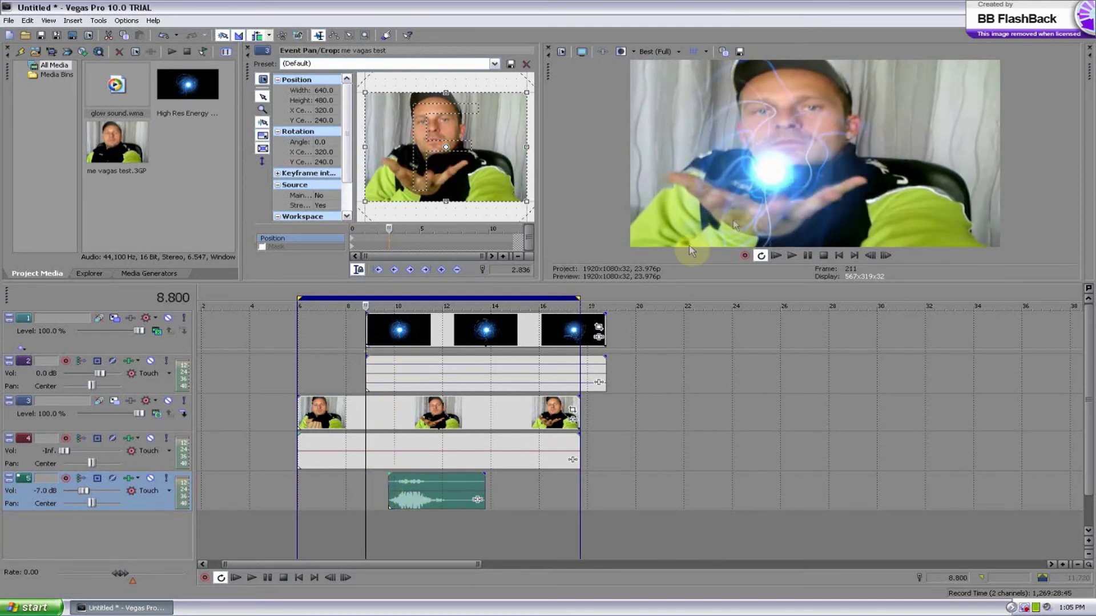
drag(422, 488, 399, 489)
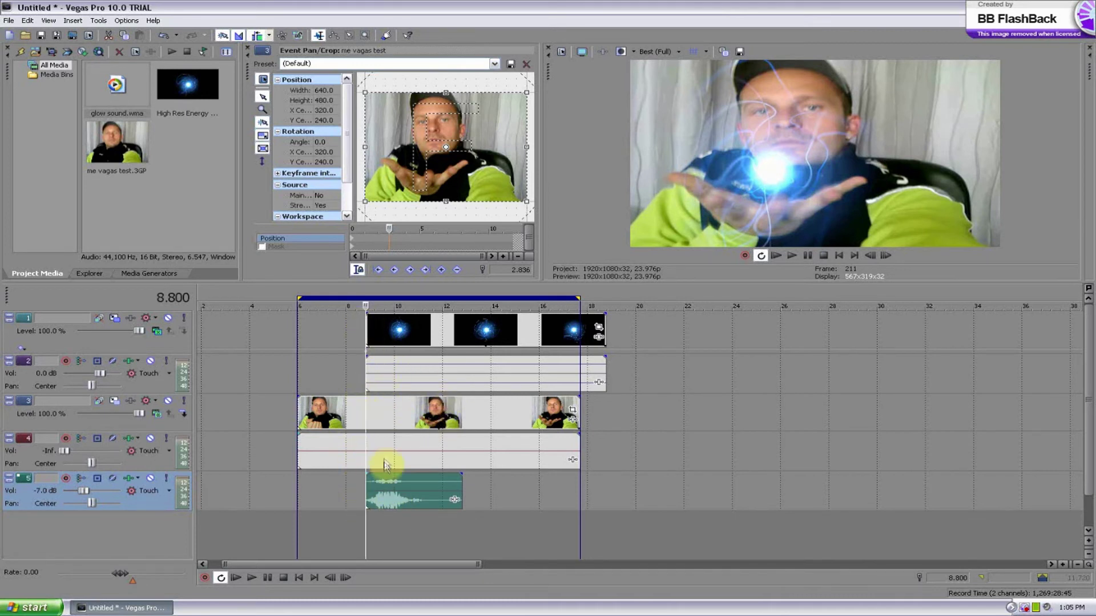
drag(394, 481, 381, 501)
Step: Play the composite, trim the end of the energy ball clip to match the end of the hand video, and pause playback
click(792, 256)
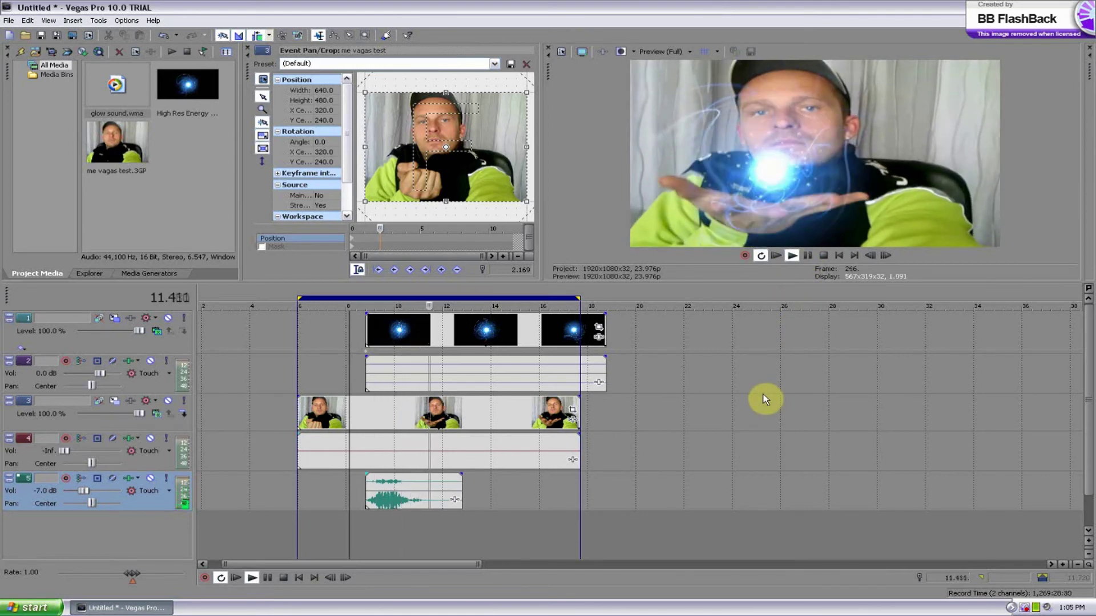
drag(606, 313, 579, 312)
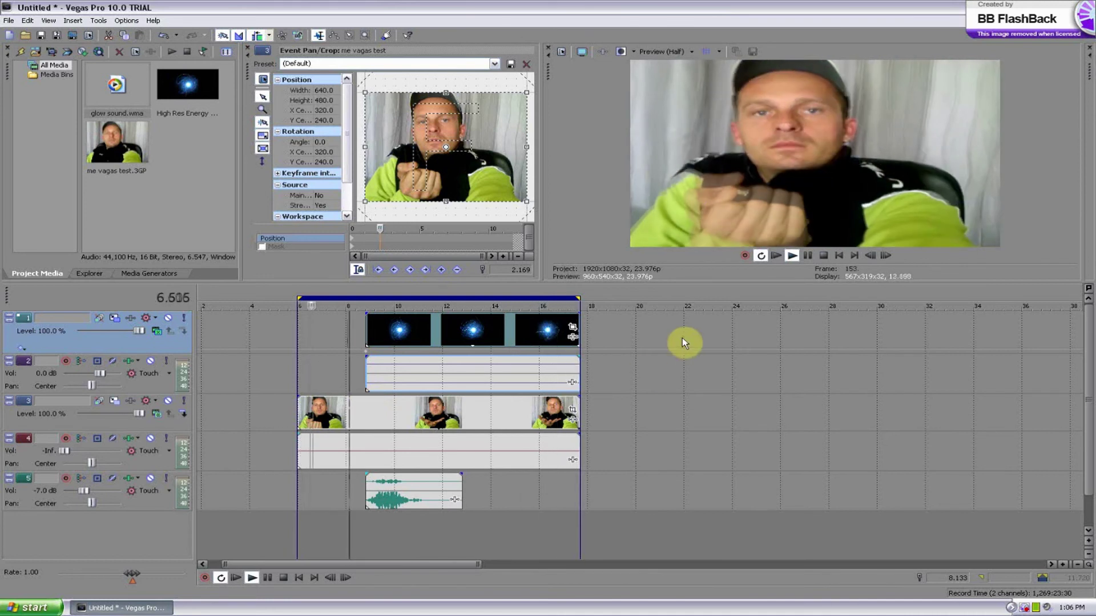
click(807, 256)
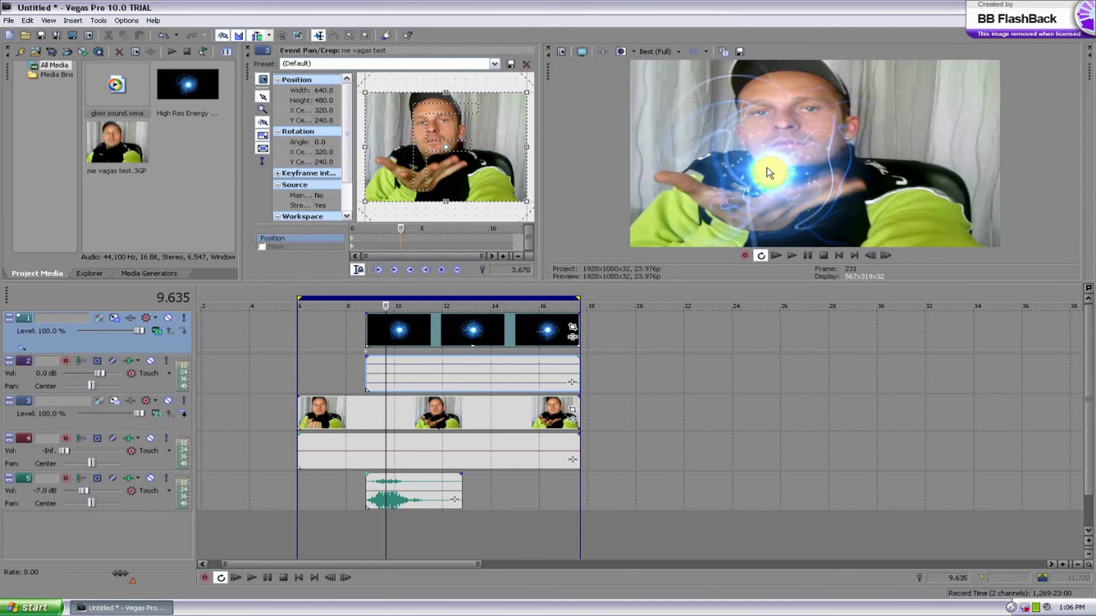
Step: In the energy ball track's Track Motion, add a position keyframe at 10.135 s with the frame moved to about X -321
click(115, 317)
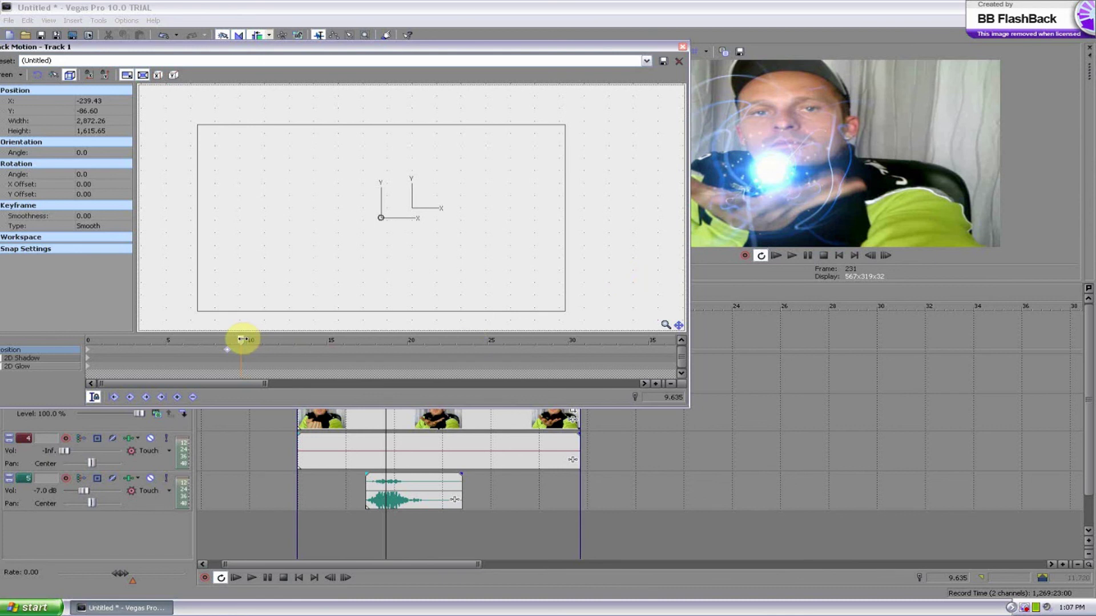
key(Right)
key(Right)
key(Right)
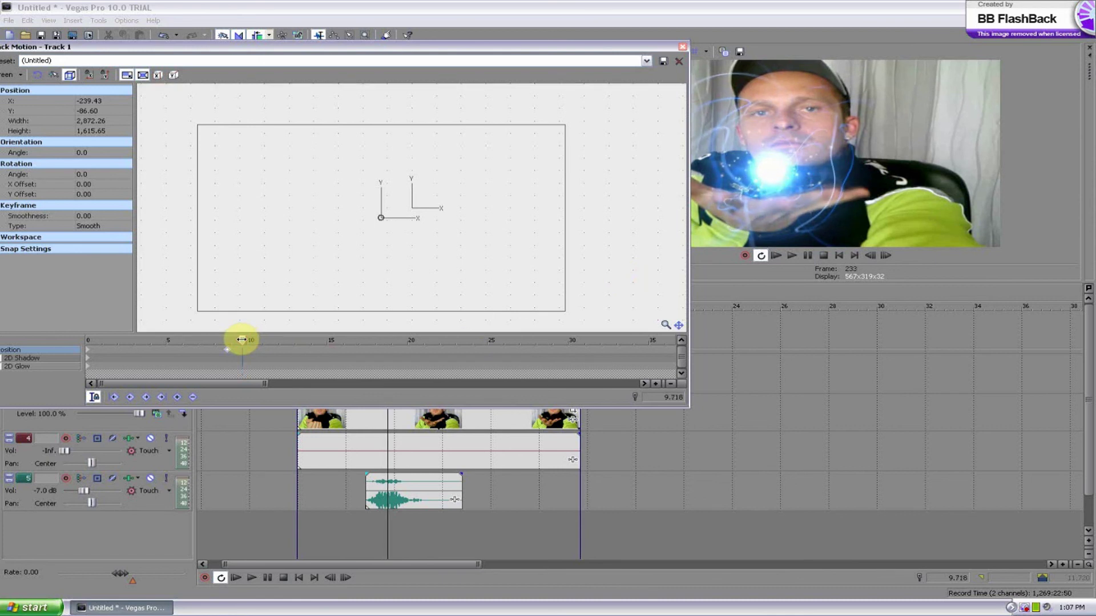
key(Right)
key(Right)
key(Right)
key(Right)
key(Right)
key(Right)
key(Right)
key(Right)
key(Right)
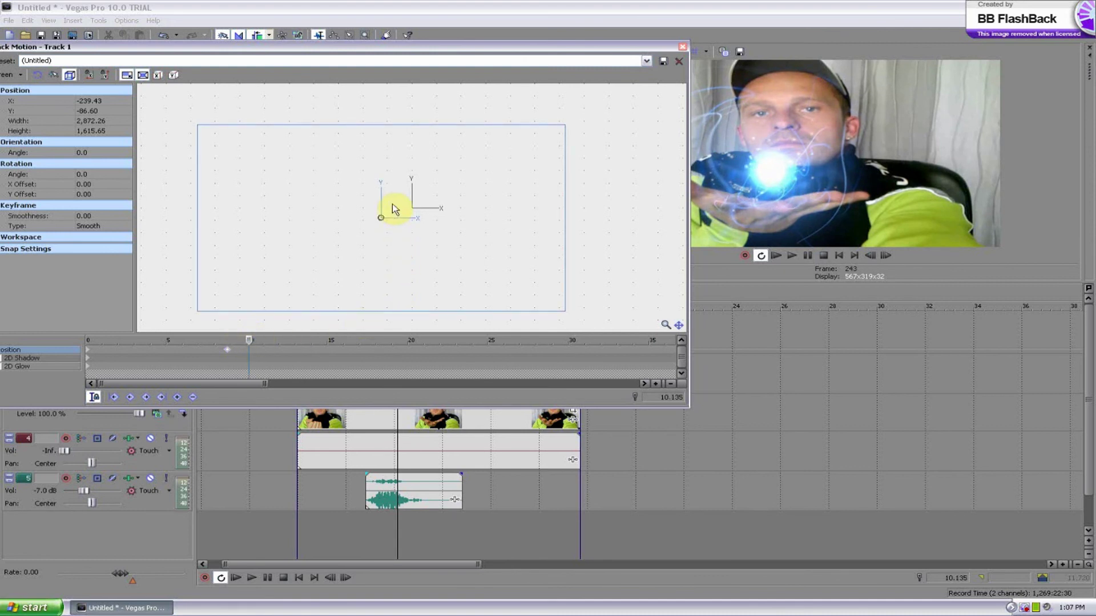
click(392, 204)
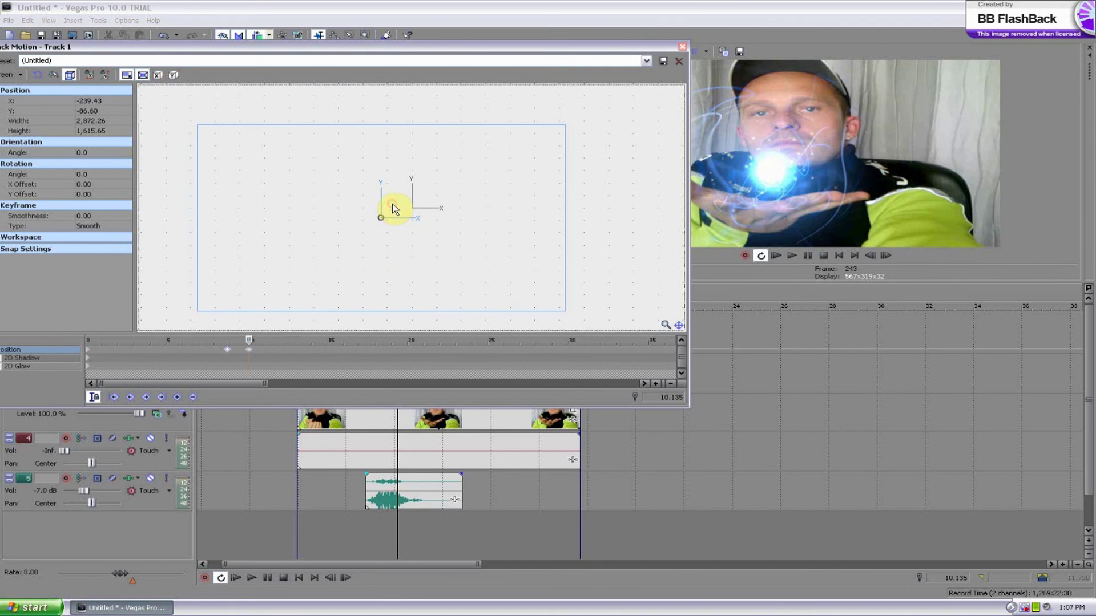
drag(392, 204, 382, 204)
Step: Close Track Motion and play the composite from 10.135 s
click(268, 341)
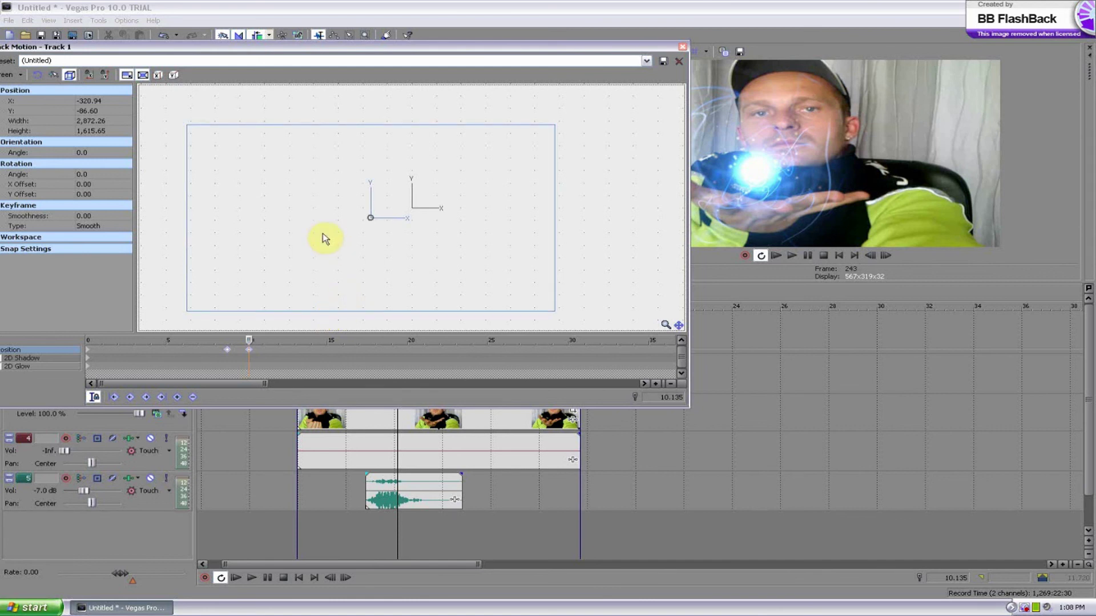
click(683, 47)
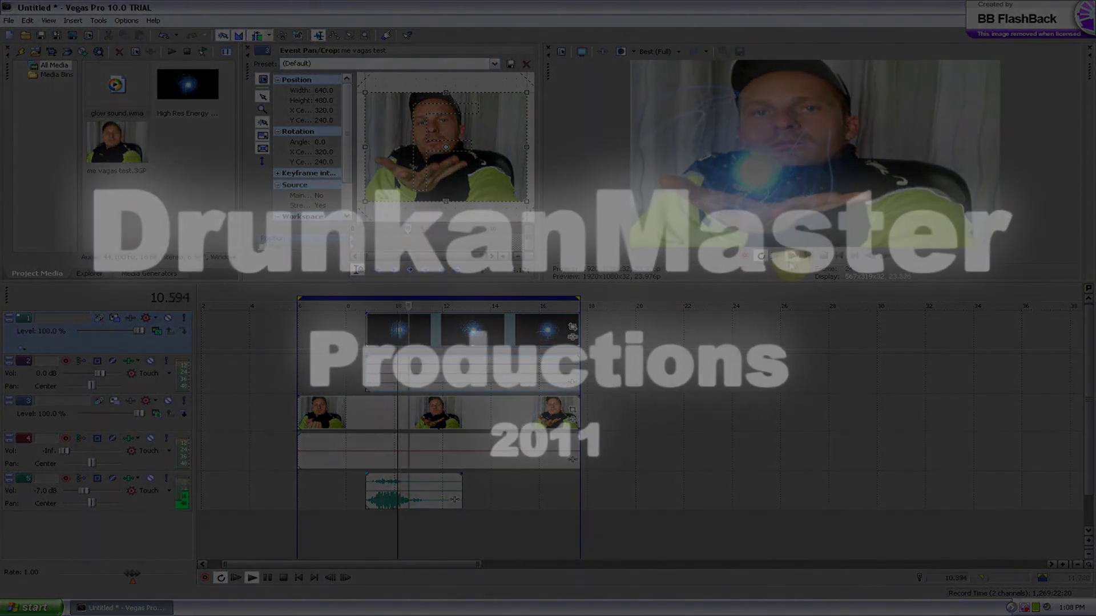
click(792, 255)
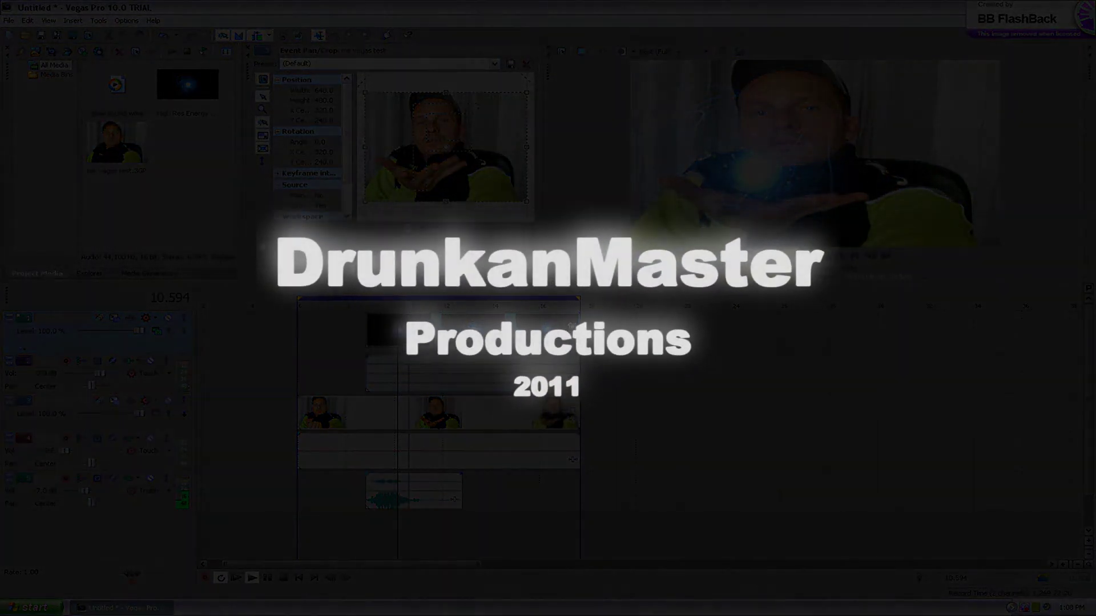